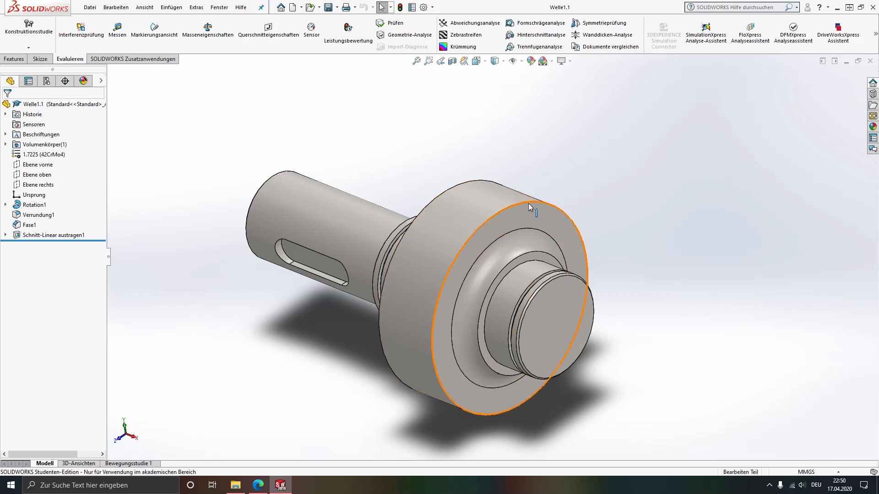
- Chamfer both outer rim edges of the shaft's large collar with a 1 mm distance at 45 degrees
click(528, 204)
click(449, 129)
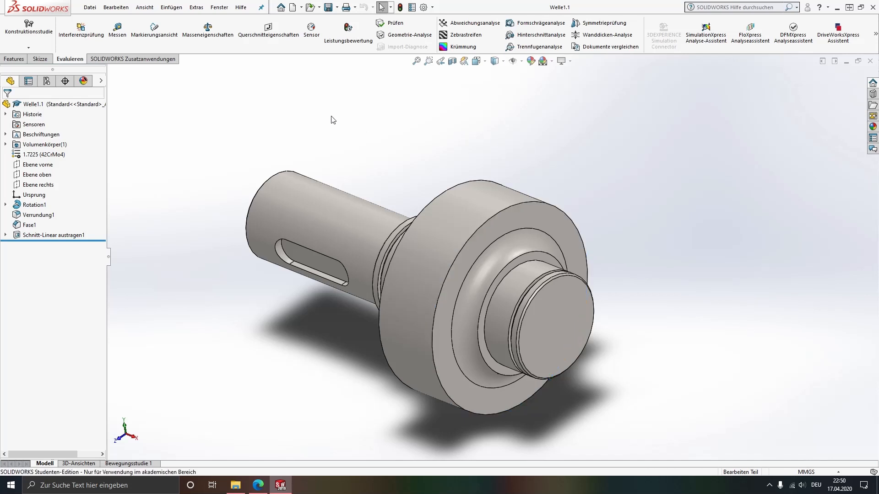
click(14, 58)
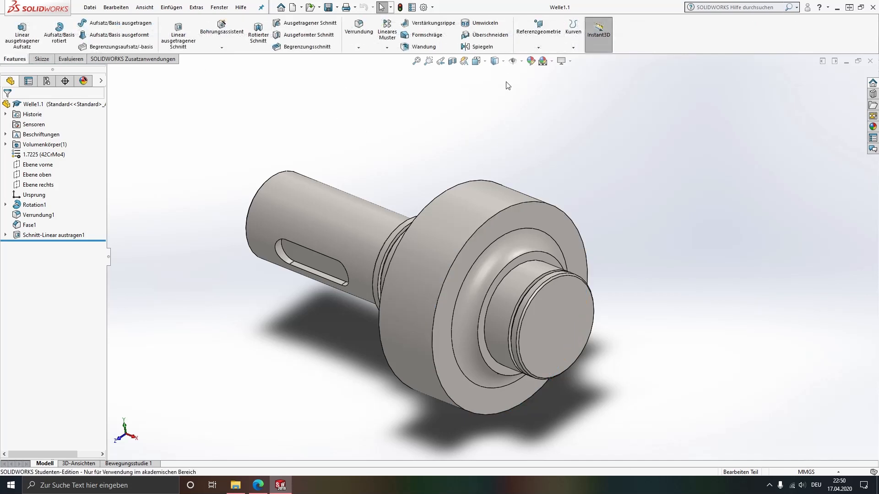
click(359, 48)
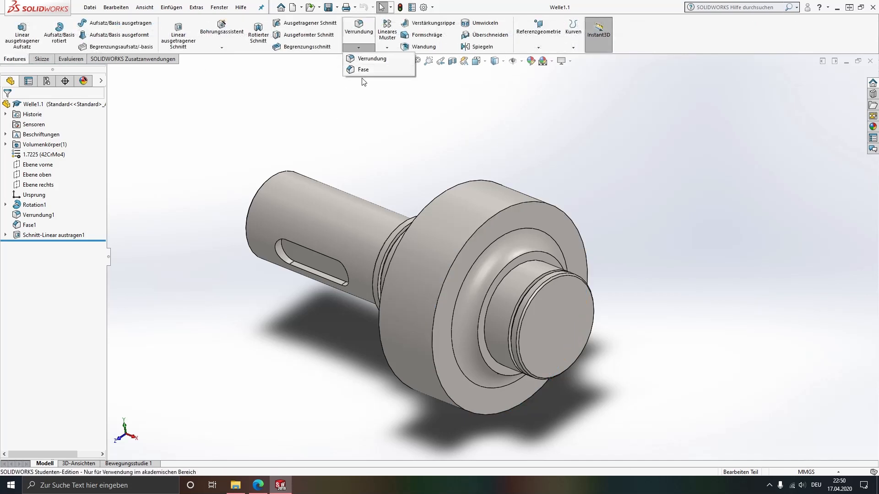
click(363, 70)
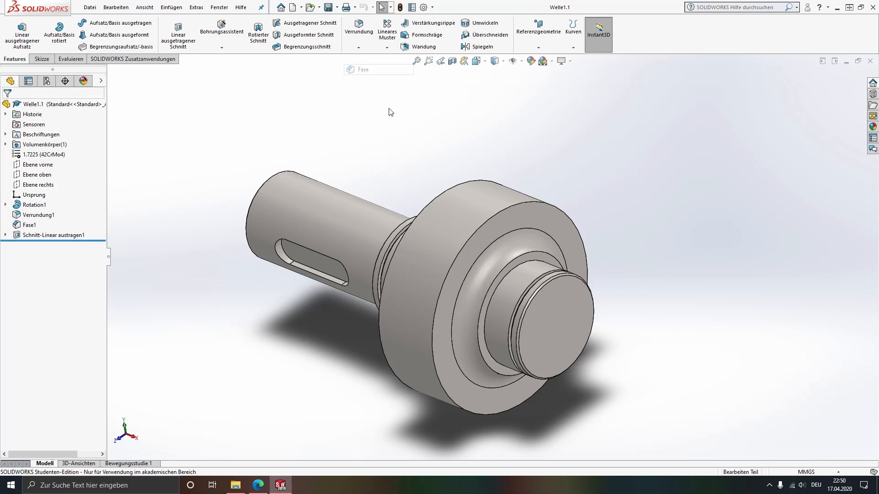
click(506, 210)
click(450, 191)
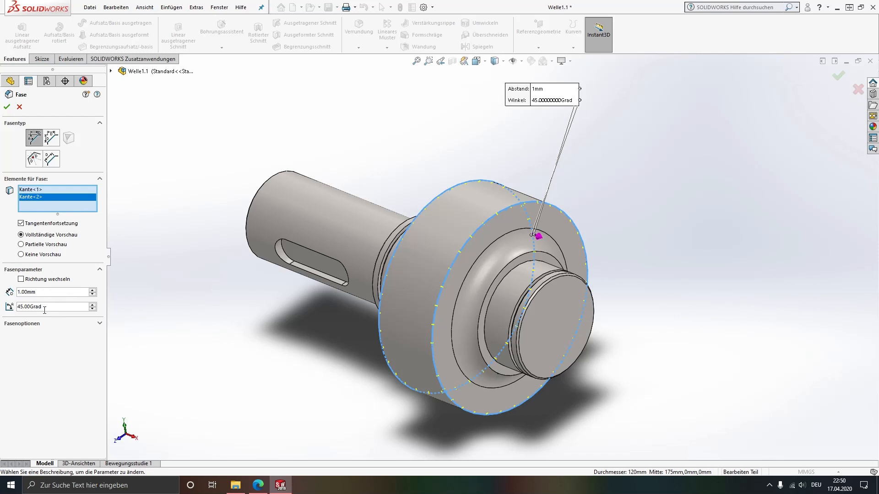
click(6, 106)
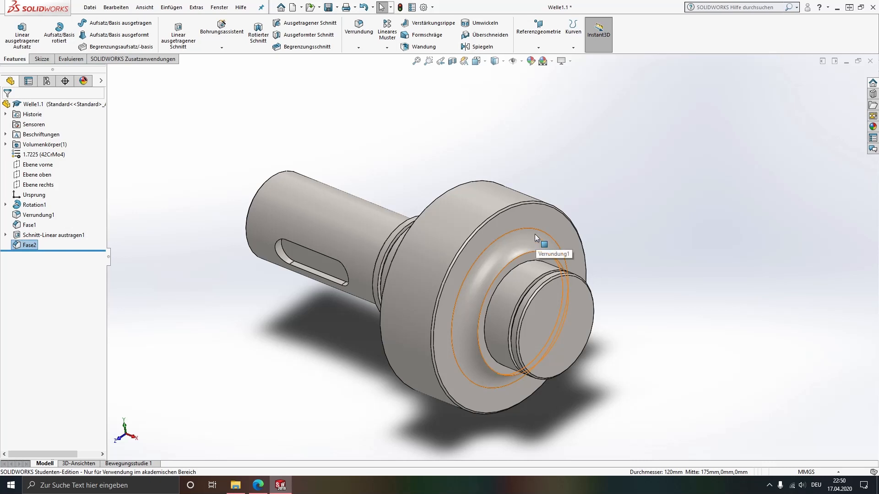
click(653, 200)
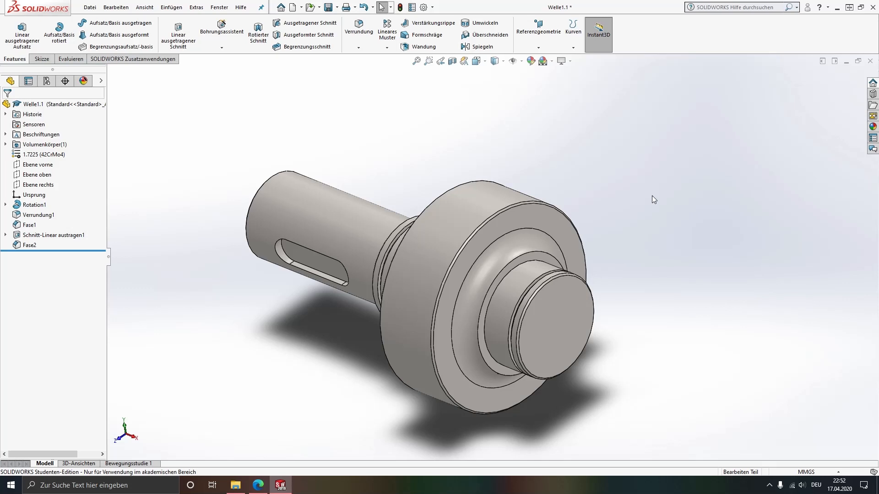
- Start an extruded-boss sketch on the collar's flat ring-shaped end face, with the view normal to it
click(490, 224)
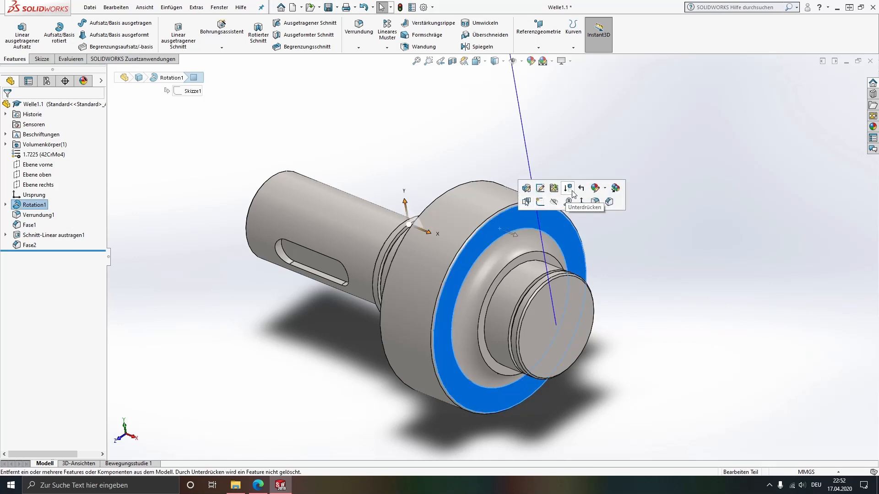
click(581, 202)
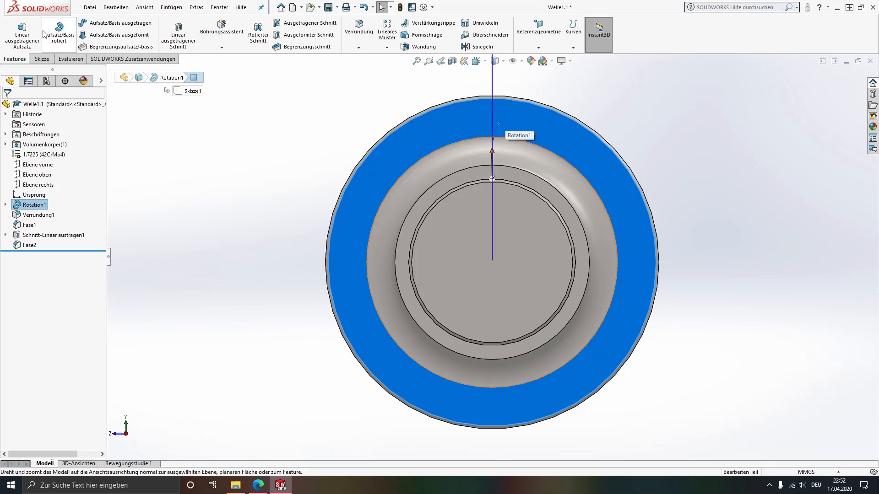
click(19, 38)
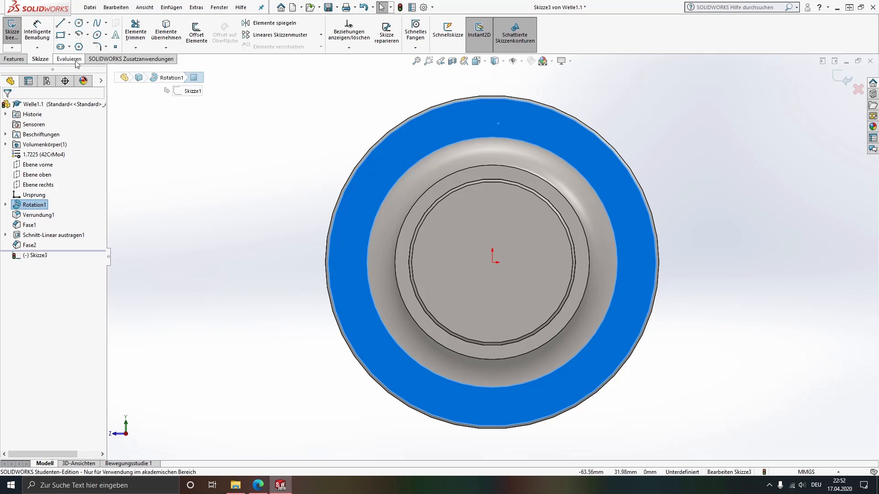
- Draw two concentric circles centred on the origin, with radii of about 49 mm and 55 mm
click(81, 24)
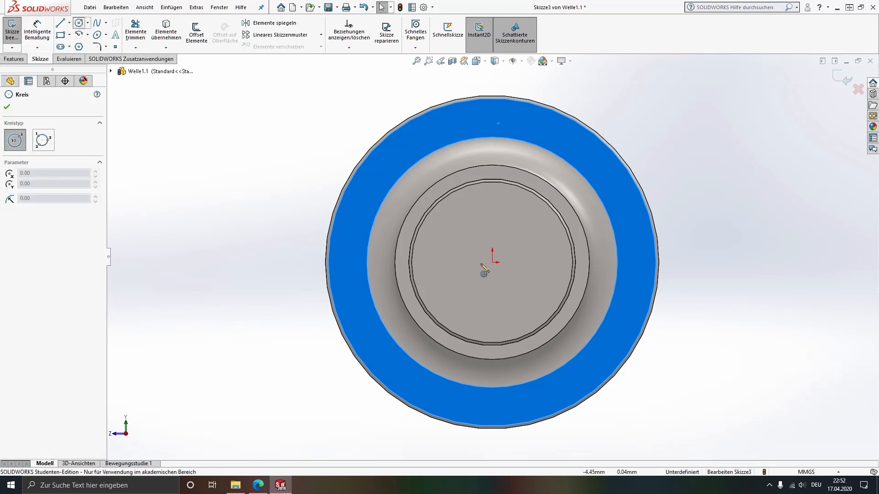
click(492, 262)
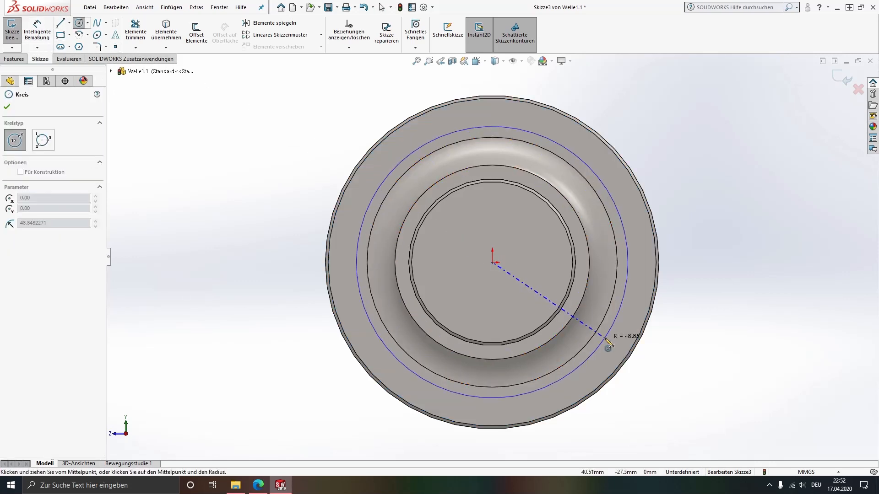
click(585, 351)
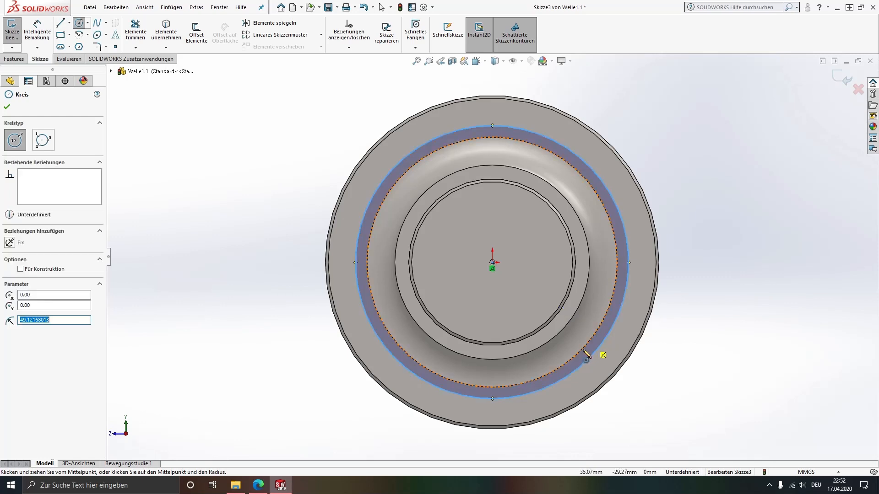
click(492, 263)
click(619, 351)
key(Escape)
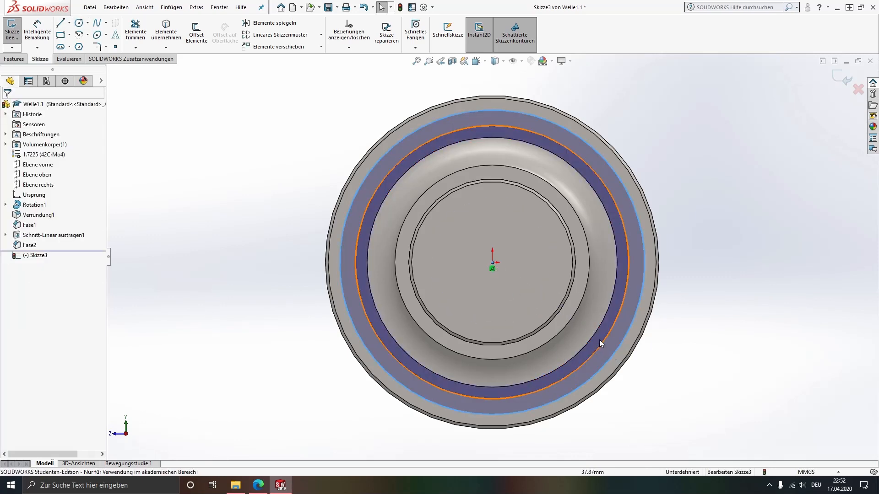
- Convert both concentric circles to construction geometry
click(608, 337)
ctrl+click(605, 363)
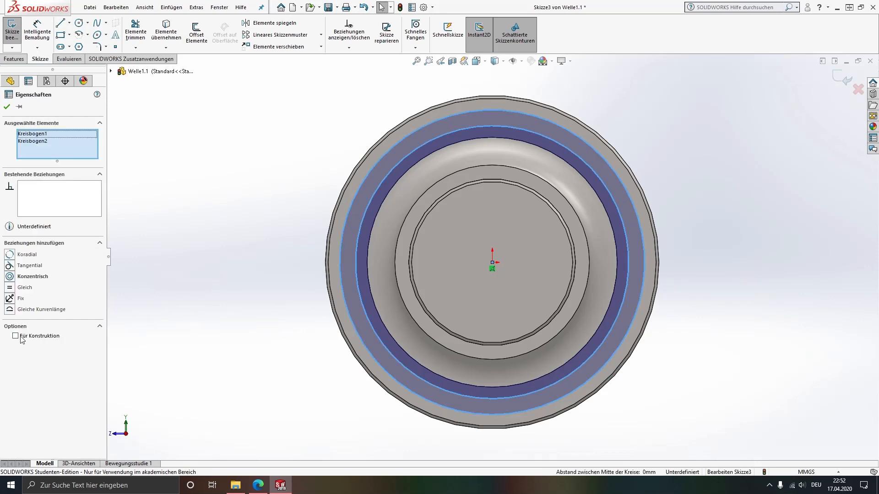
click(16, 336)
key(Escape)
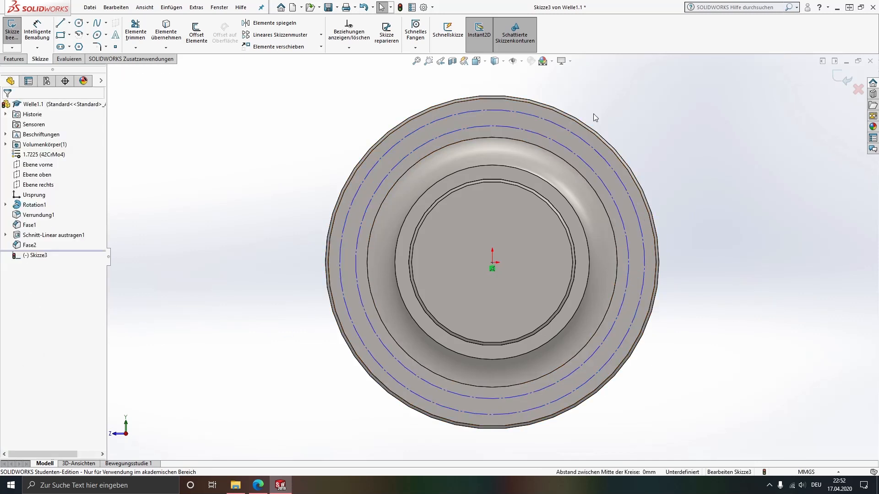
- Dimension the outer construction circle with a diameter of 116 mm
click(41, 32)
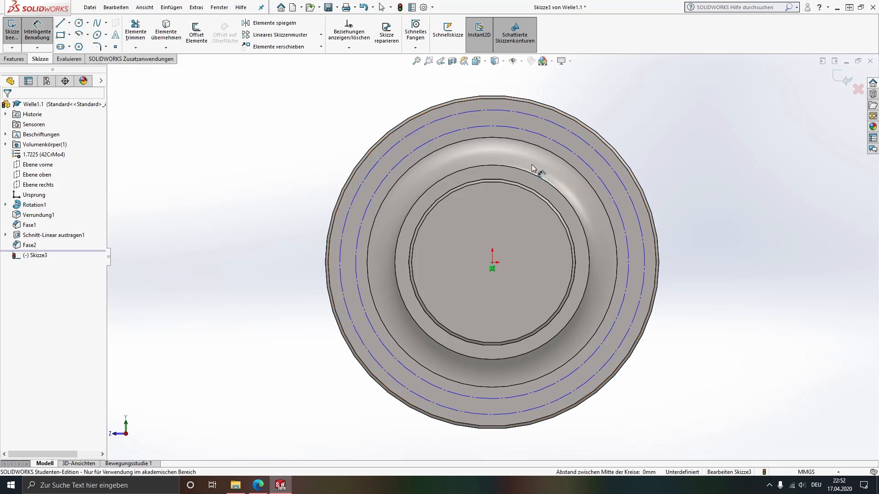
click(451, 115)
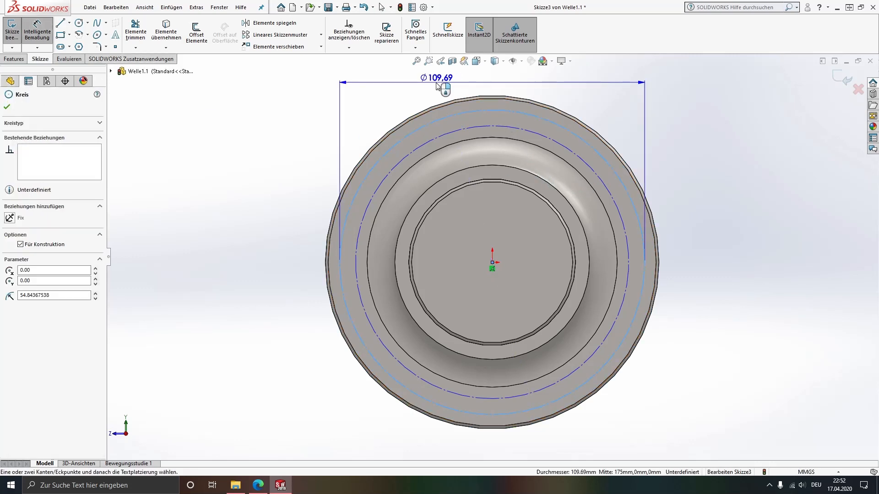
click(436, 85)
click(437, 84)
text(110)
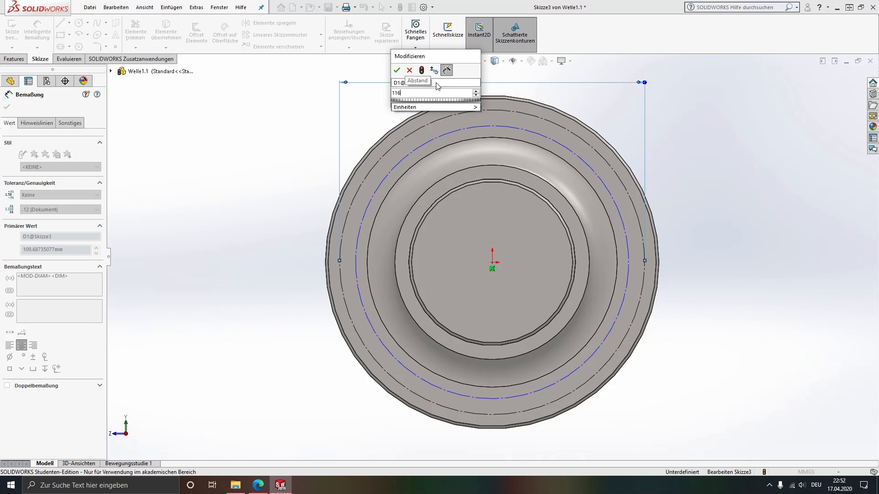
key(Return)
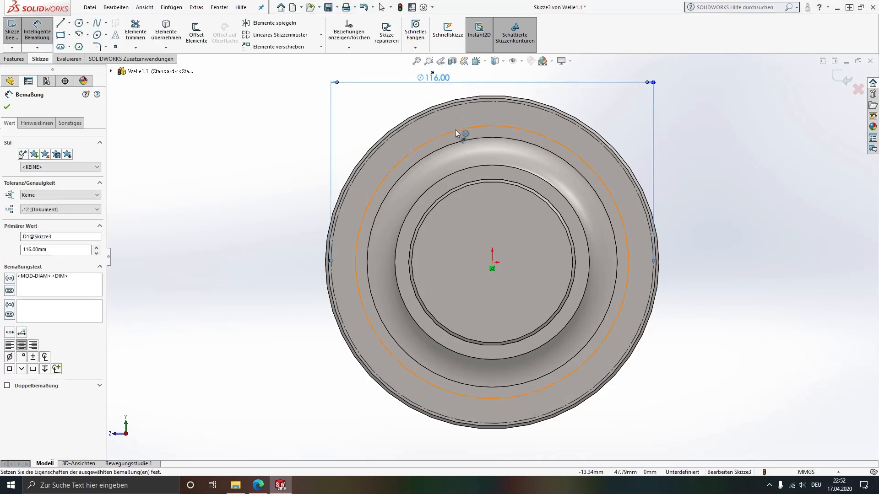
- Dimension the inner construction circle with a diameter of 111 mm
click(455, 130)
click(377, 100)
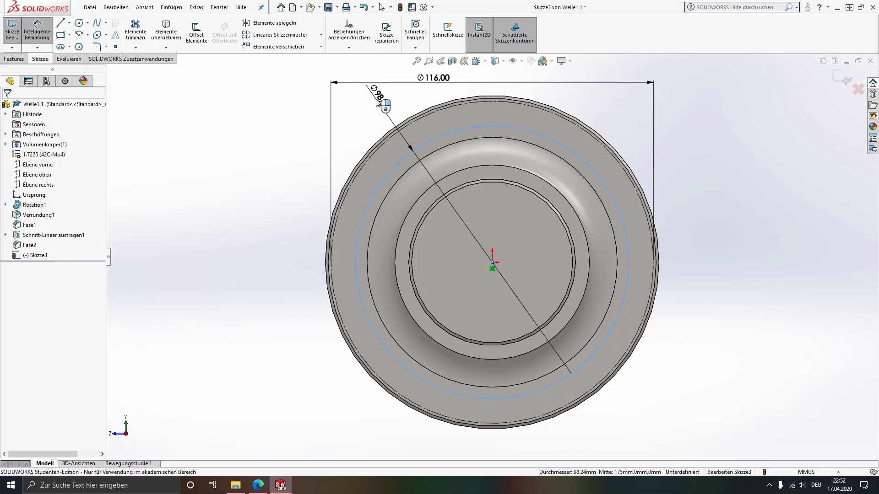
text(111)
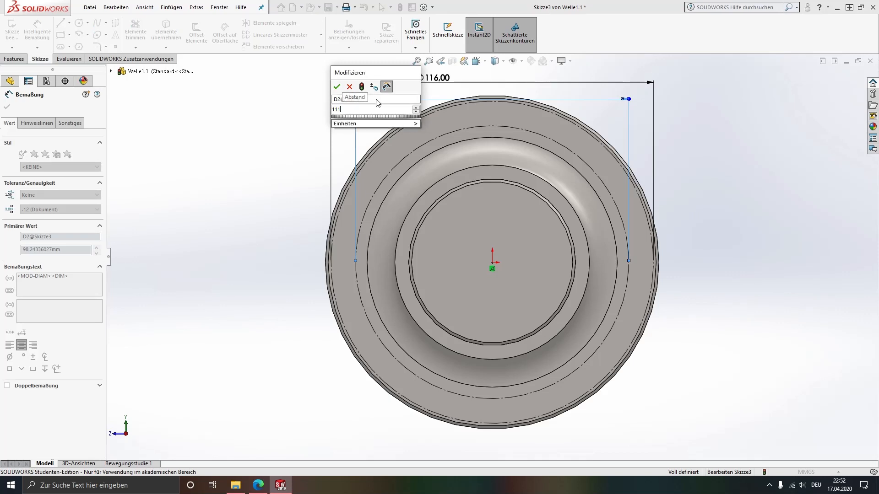
key(Return)
scroll(522, 108, down, 1)
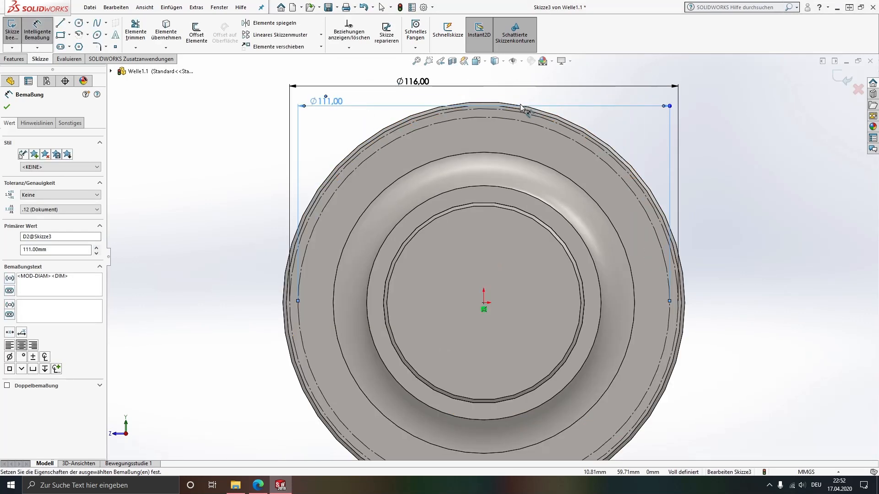
key(Escape)
- Draw a vertical centreline from the origin up to the 111 mm construction circle
scroll(517, 112, down, 2)
scroll(517, 112, down, 1)
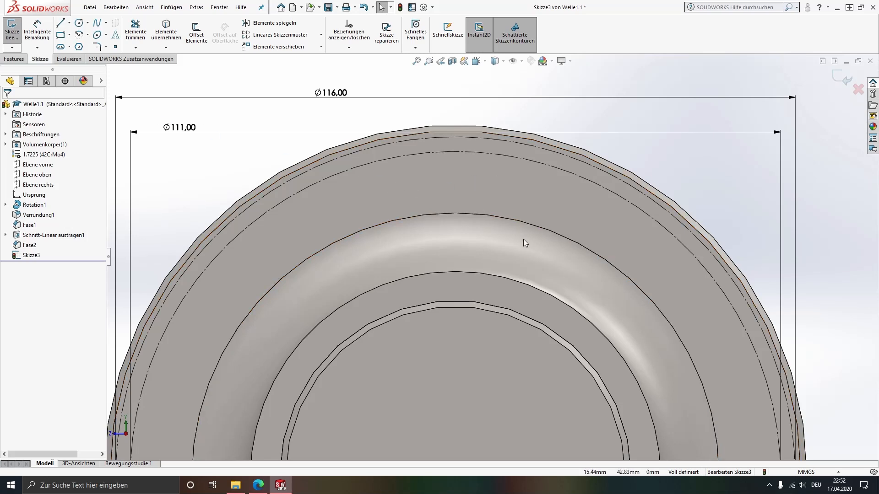
scroll(523, 239, up, 3)
click(69, 25)
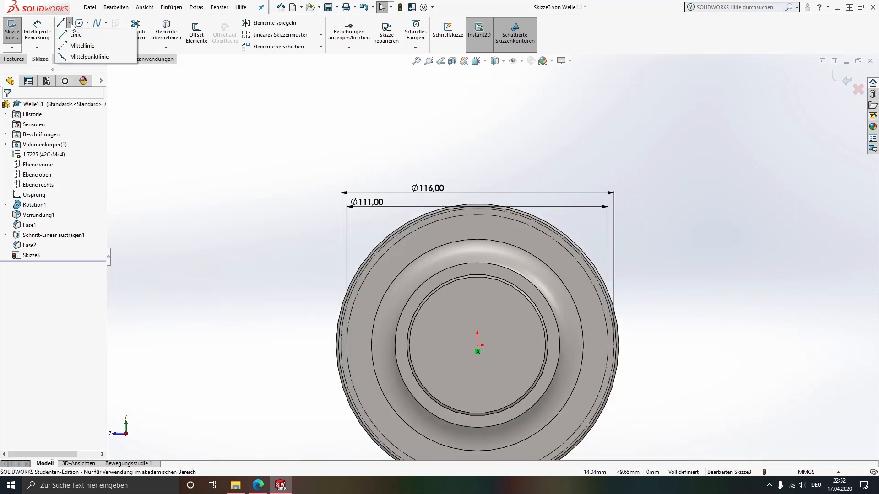
click(82, 46)
click(478, 351)
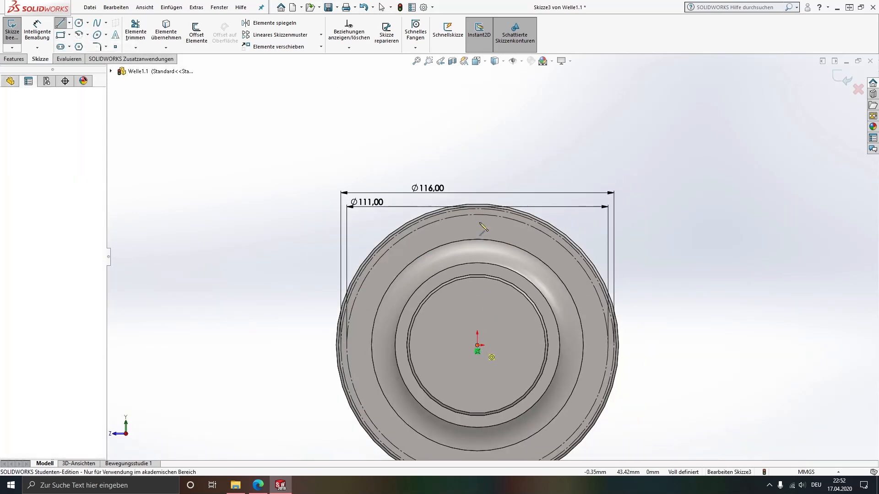
click(477, 215)
key(Escape)
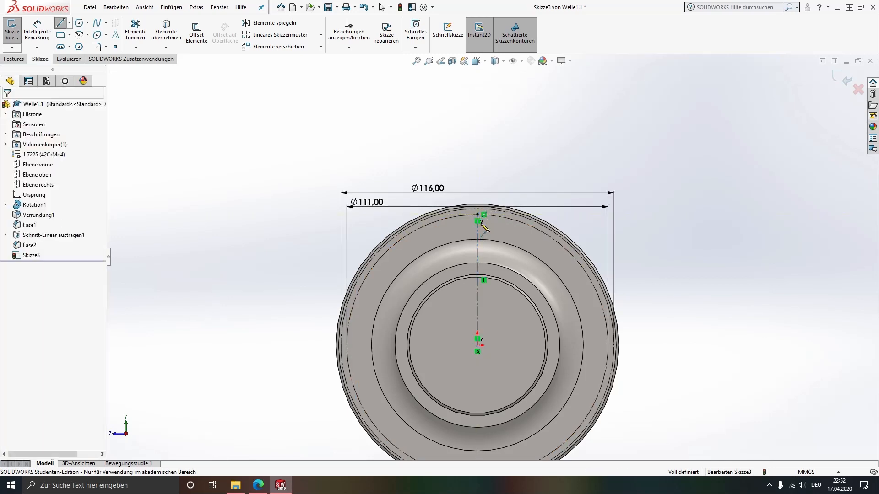
- Draw a centre-point arc of about 5.3 mm radius, centred on the 111 mm circle, from the centreline's upper end to the collar's outer edge
scroll(481, 219, down, 5)
scroll(490, 243, down, 3)
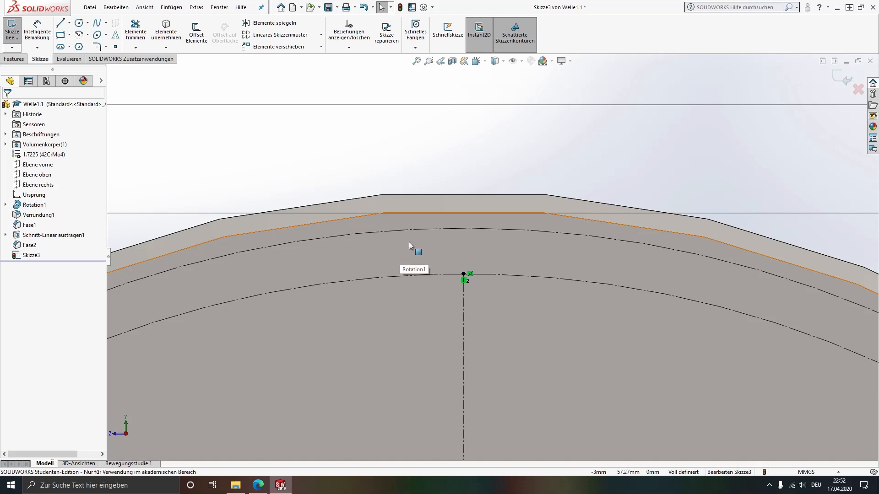
click(80, 35)
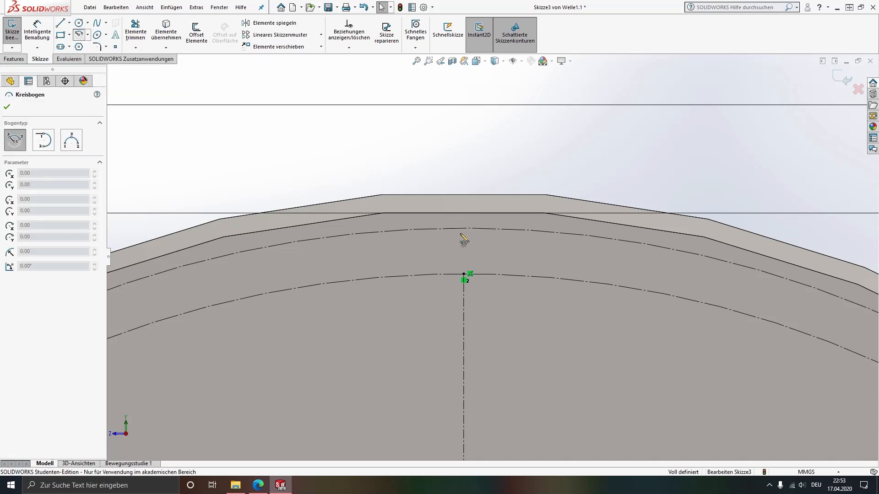
click(560, 279)
click(464, 274)
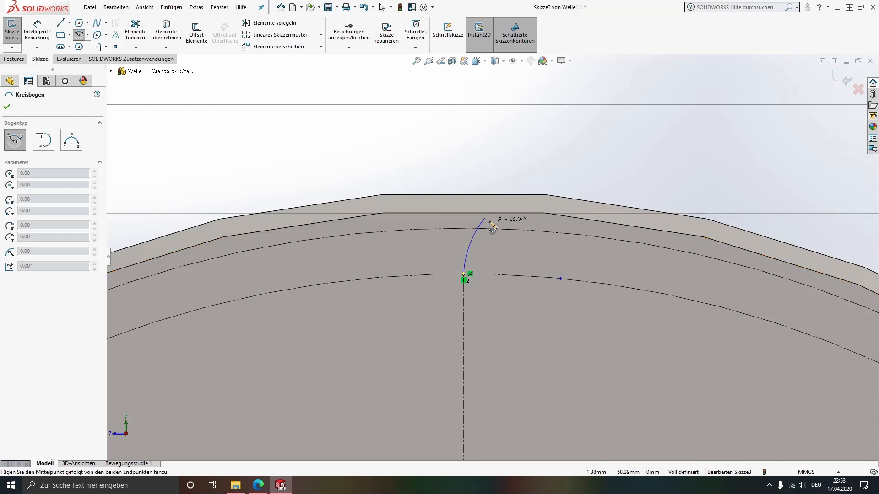
scroll(497, 216, up, 2)
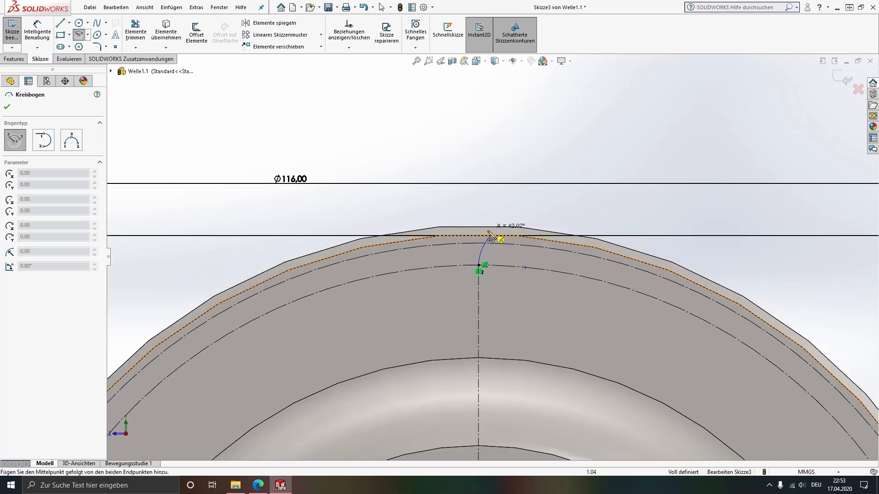
click(509, 226)
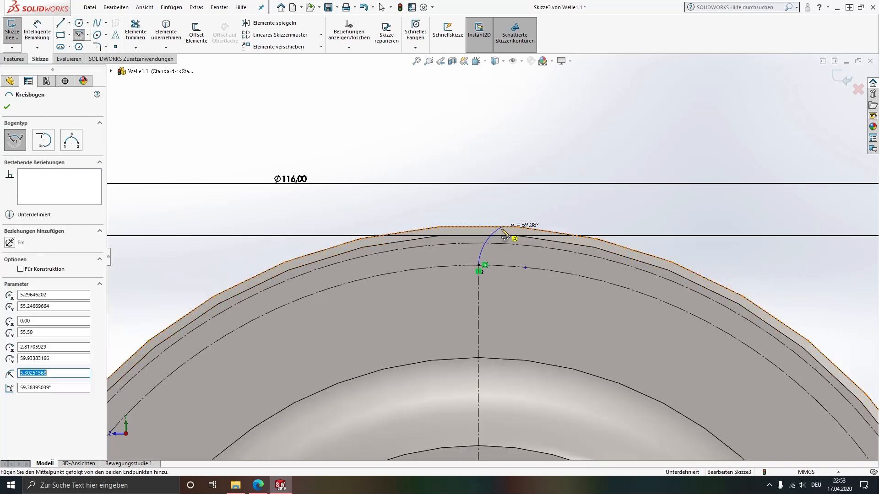
key(Escape)
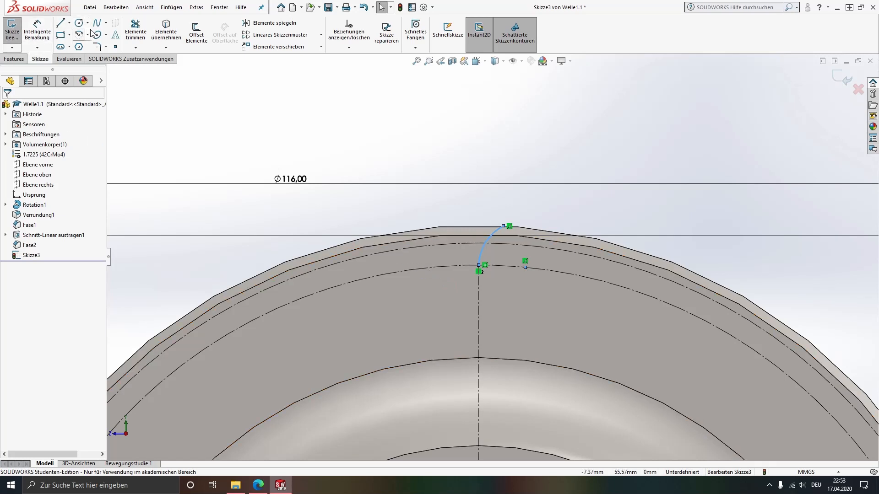
- Draw a second centre-point arc, left of the first and centred on the 111 mm circle, from that circle to the collar's outer edge
click(79, 35)
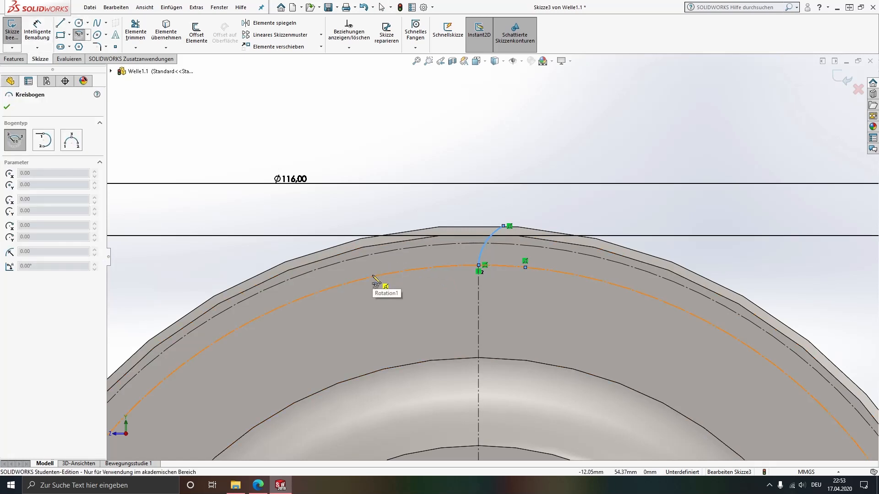
click(373, 277)
click(421, 268)
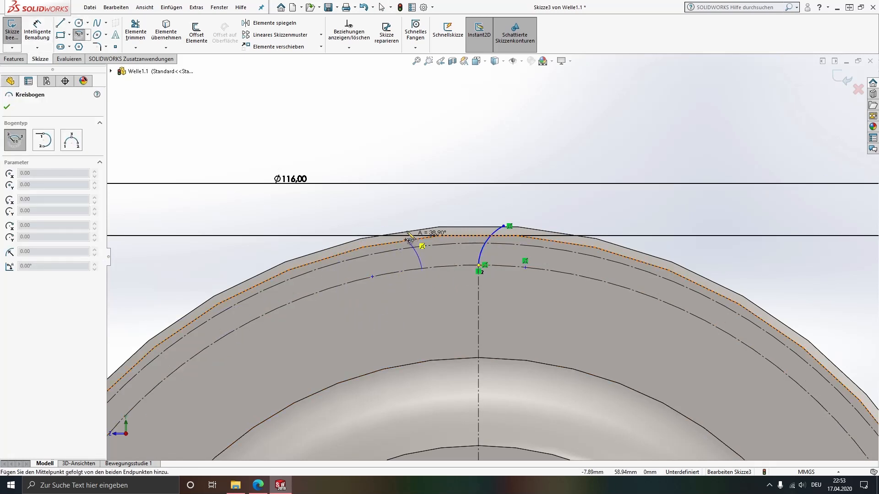
click(401, 232)
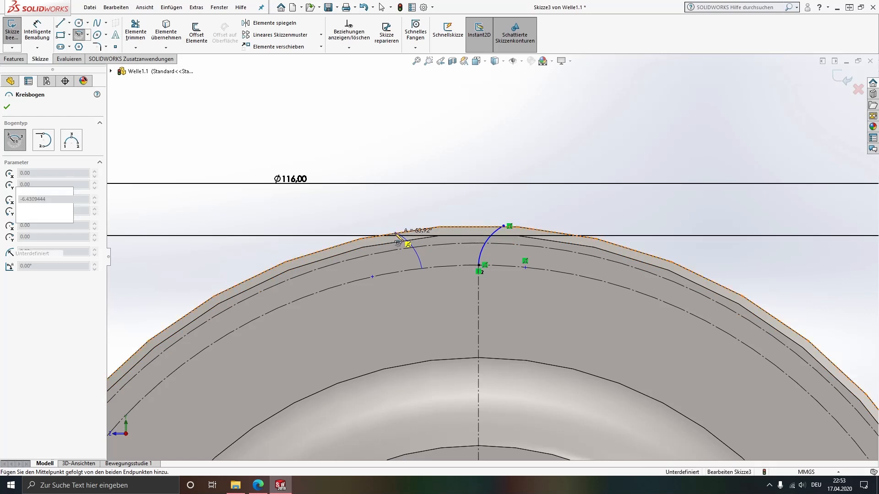
key(Escape)
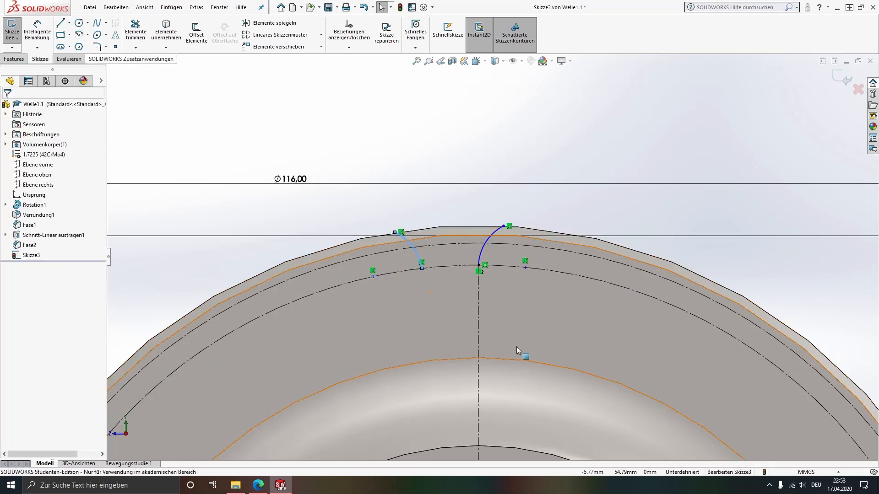
- Draw an origin-centred arc along the 111 mm construction circle, joining the lower ends of the two flank arcs
scroll(517, 348, up, 2)
scroll(516, 337, up, 1)
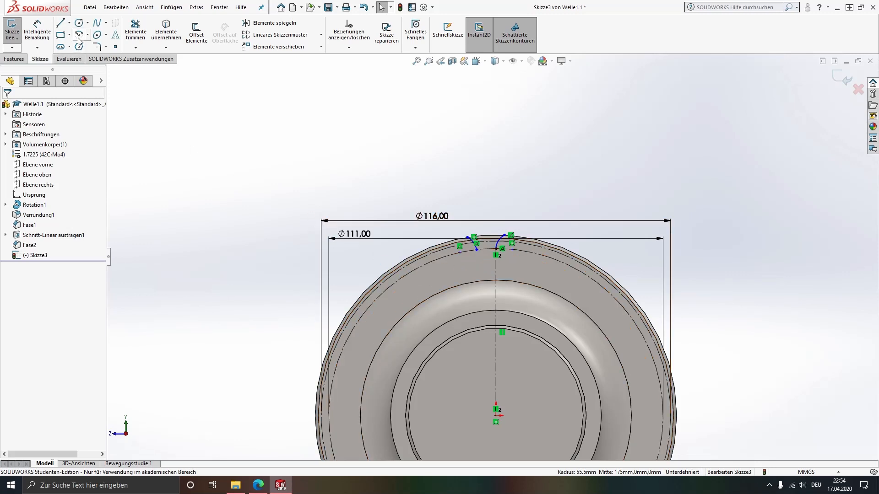
click(496, 415)
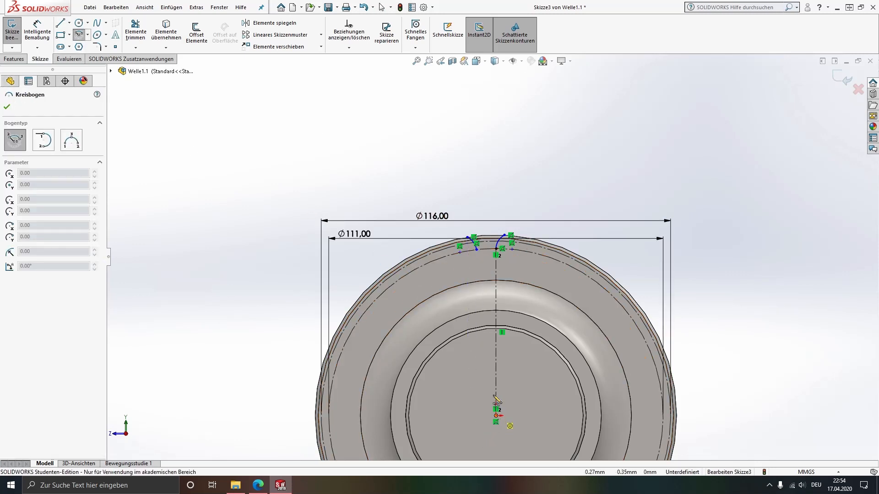
click(478, 250)
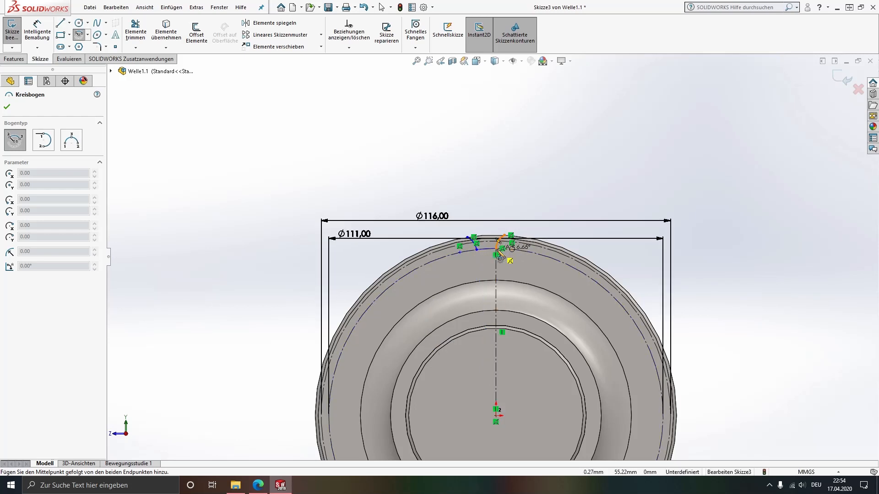
click(496, 252)
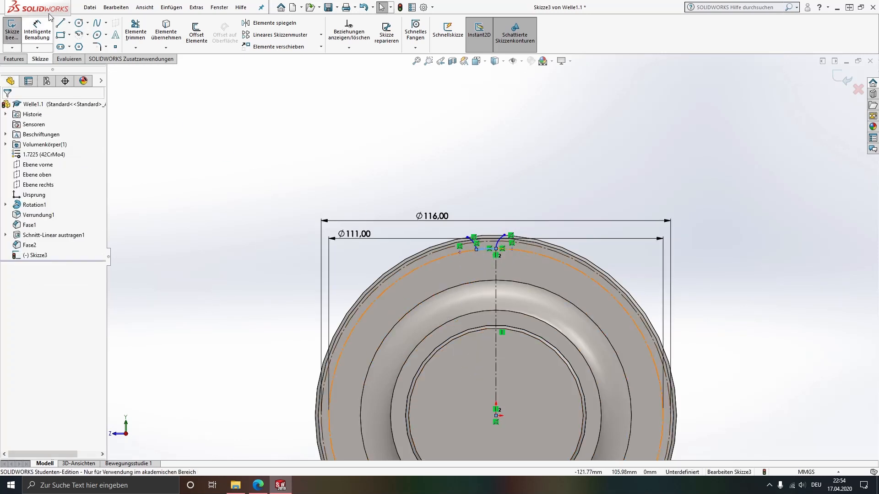
- Close the tooth profile with an origin-centred arc of 60 mm radius joining the upper ends of the two flank arcs
click(79, 36)
click(78, 36)
click(495, 416)
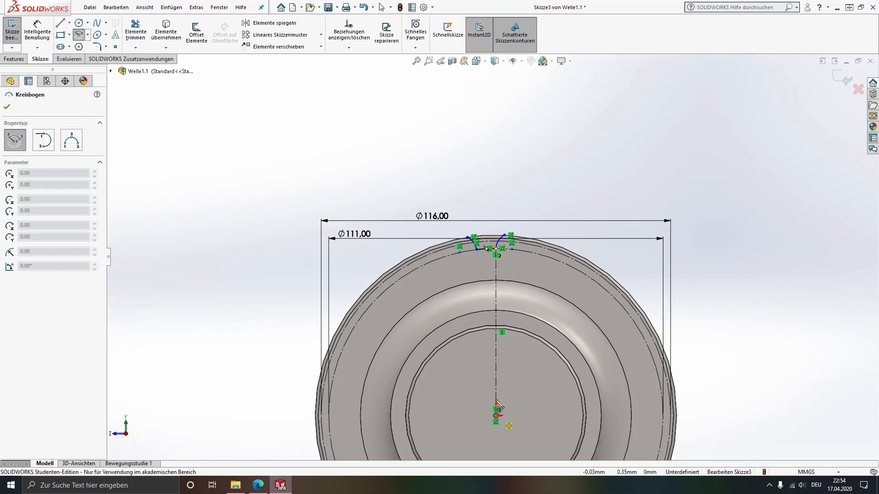
click(469, 238)
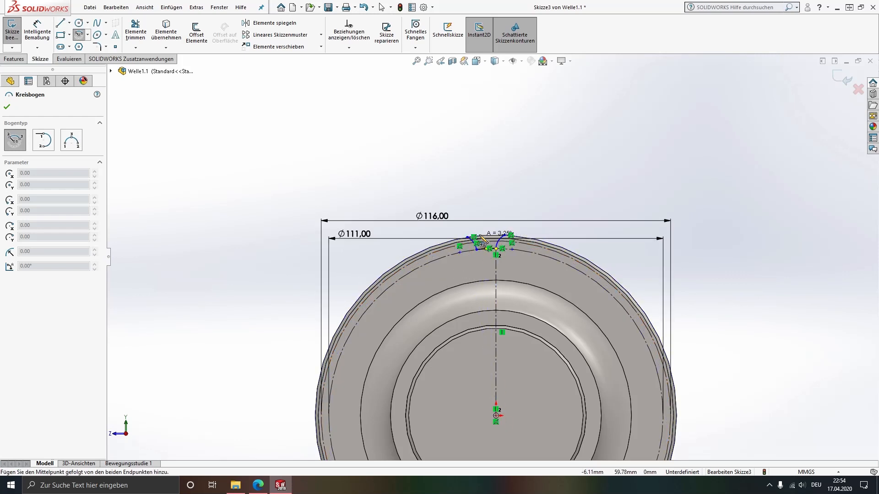
click(506, 238)
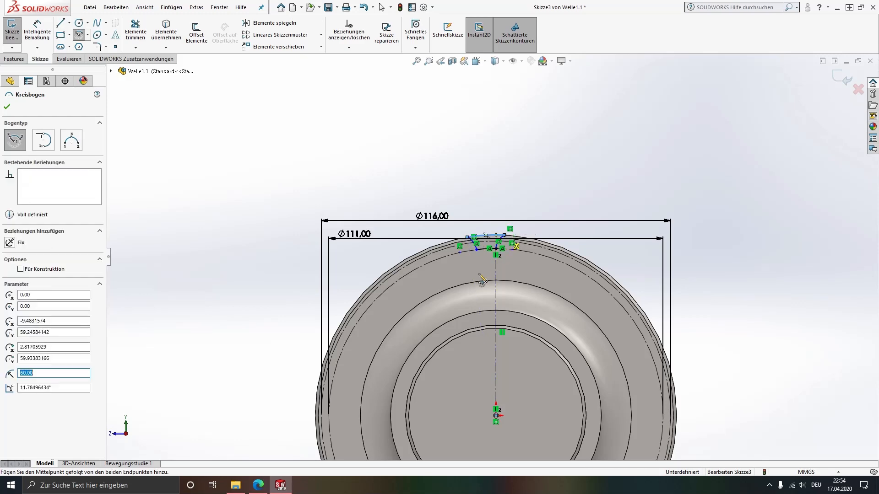
key(Escape)
- Add an equal relation between the left and right flank arcs of the tooth profile
scroll(463, 275, up, 5)
scroll(454, 275, down, 5)
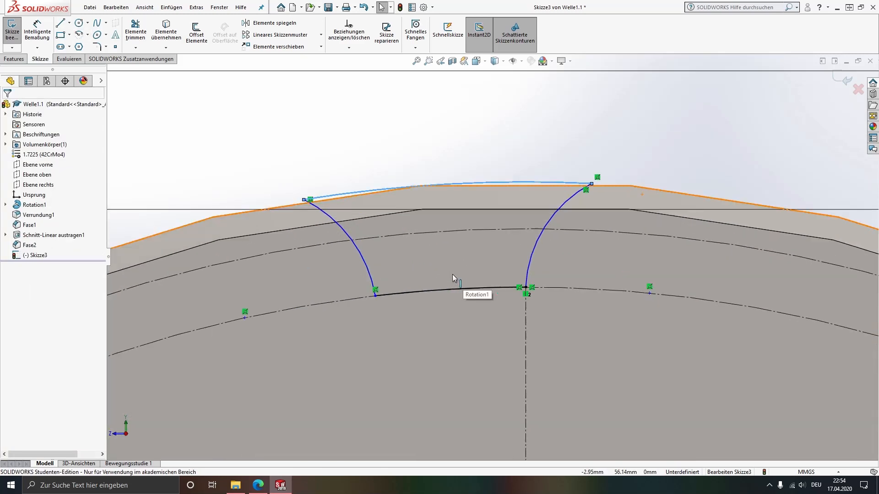
scroll(493, 265, down, 2)
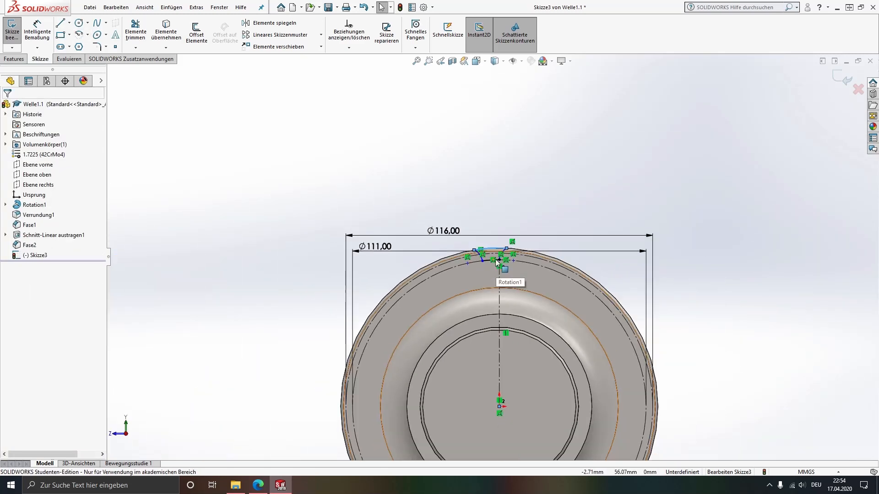
scroll(502, 256, up, 6)
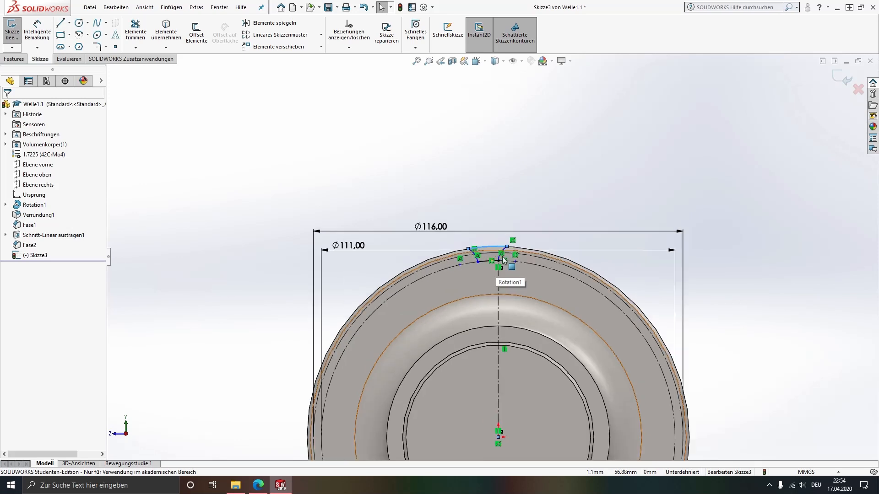
scroll(468, 254, down, 1)
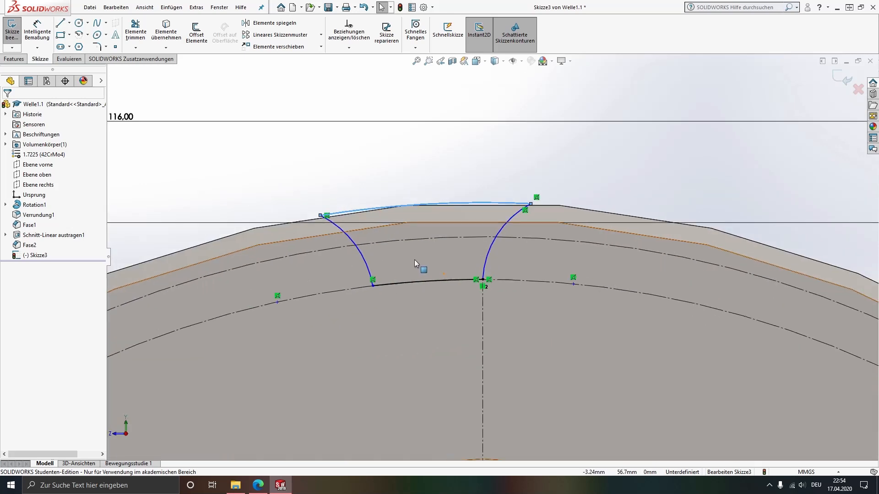
click(363, 263)
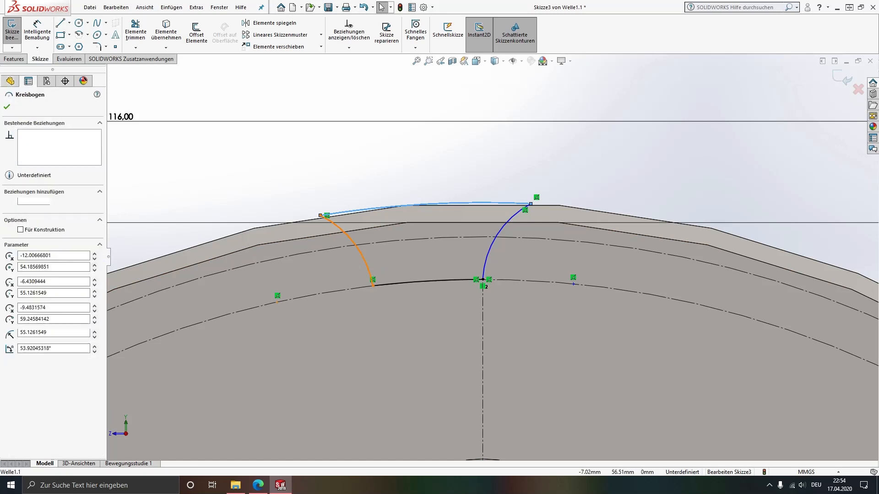
ctrl+click(486, 272)
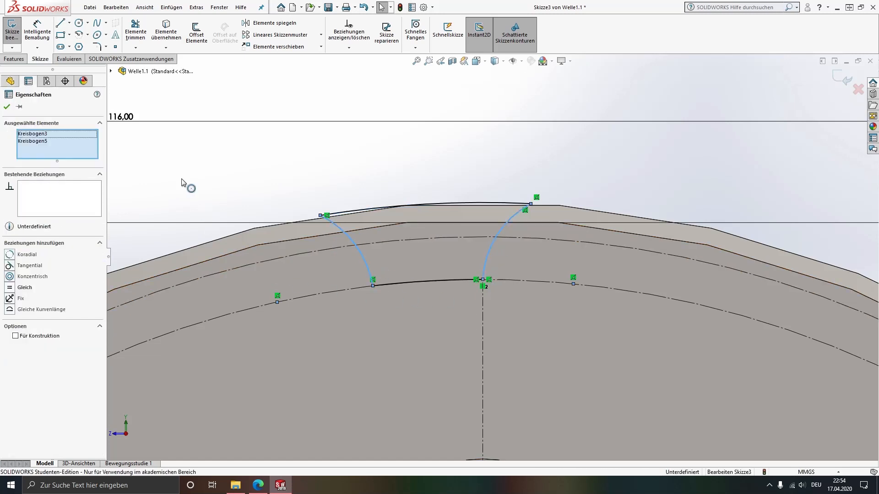
click(10, 288)
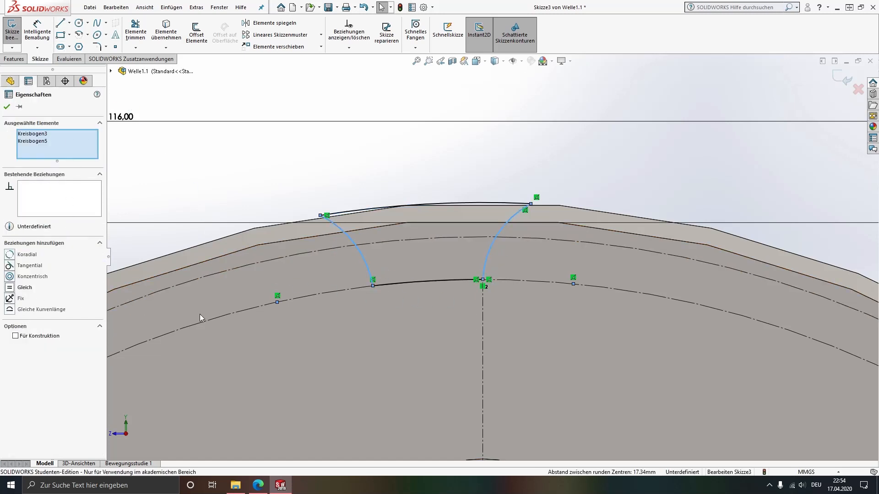
click(290, 164)
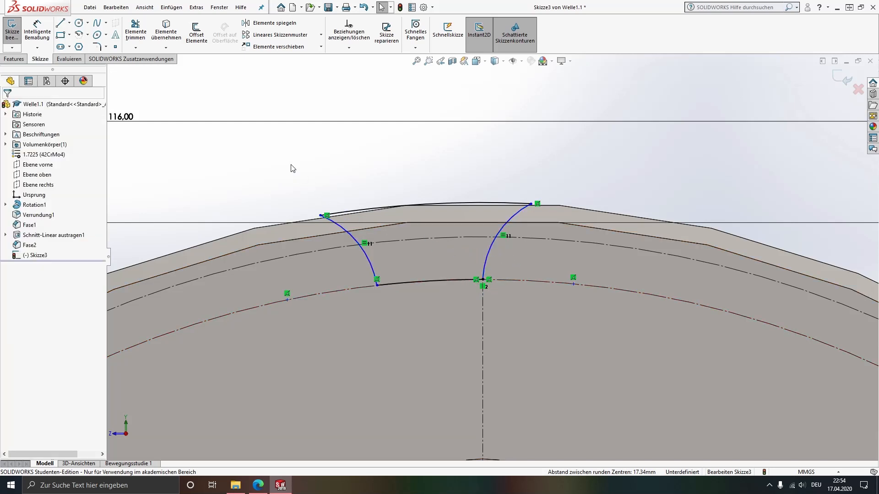
- Dimension the left flank arc with a radius of 10 mm
click(39, 35)
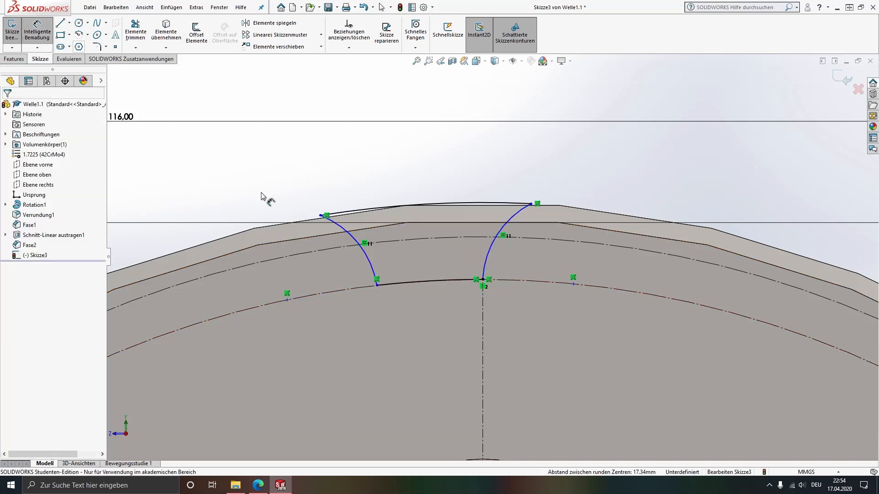
click(374, 275)
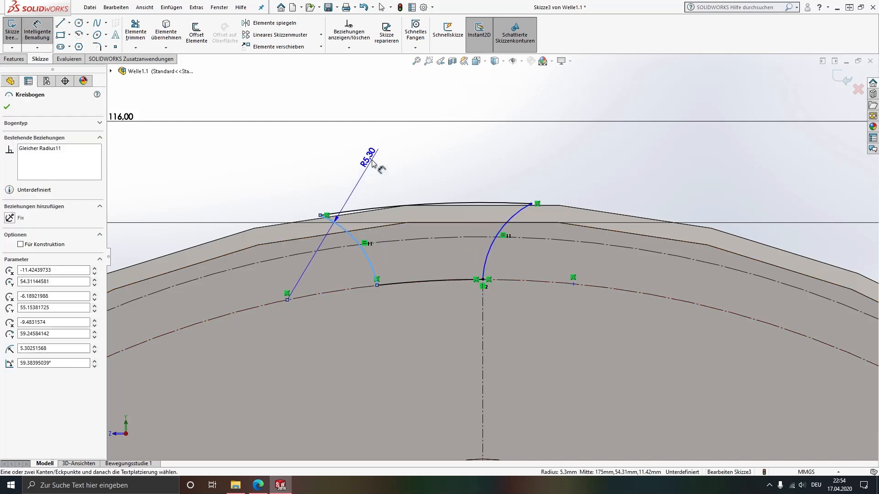
click(373, 163)
text(10)
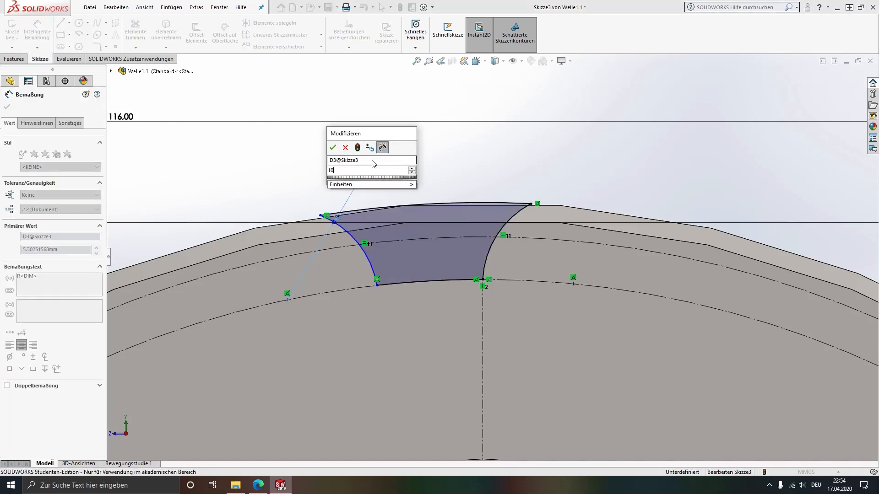
key(Return)
key(Escape)
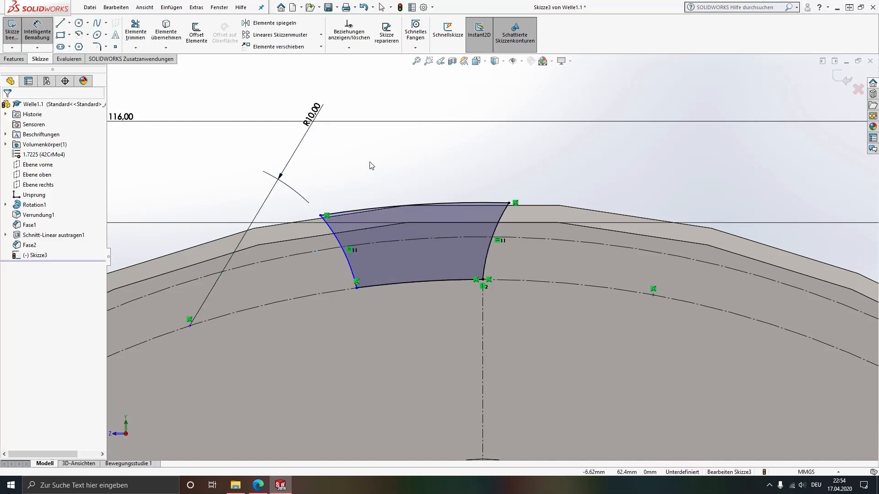
- Place one sketch point on each of the two flank arcs, close to the 116 mm construction circle
scroll(390, 190, up, 1)
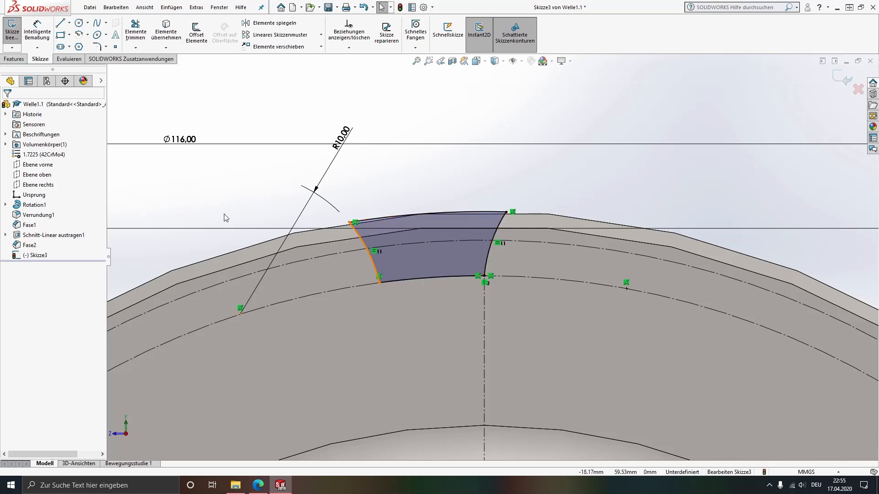
scroll(393, 252, down, 3)
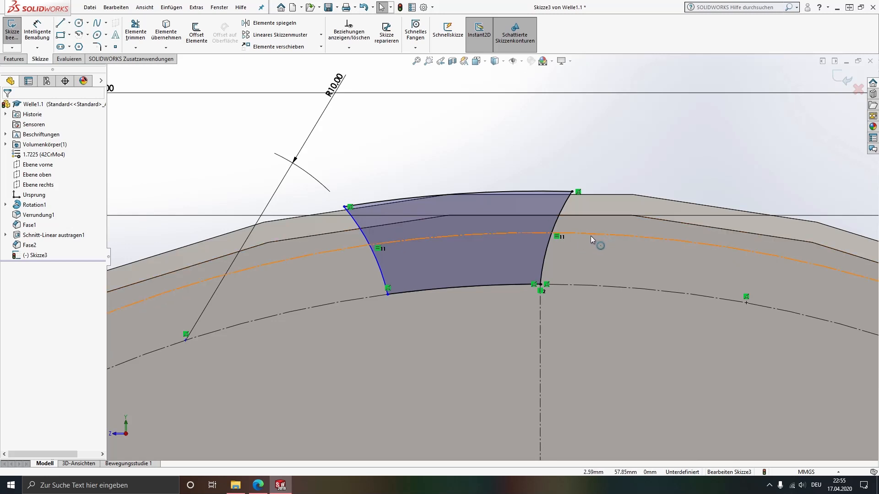
click(115, 46)
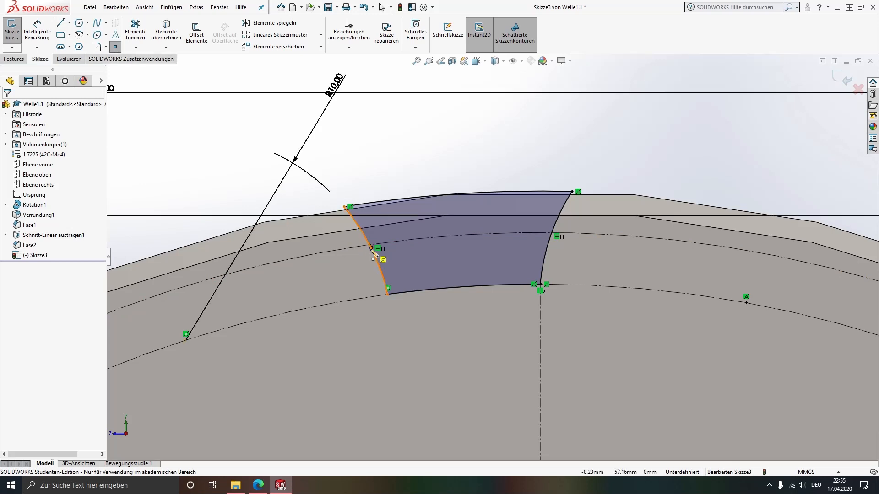
click(371, 242)
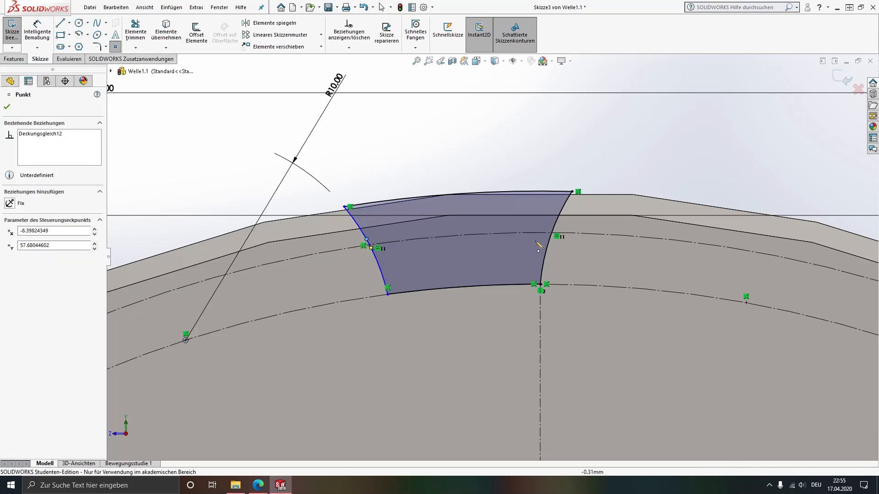
click(554, 226)
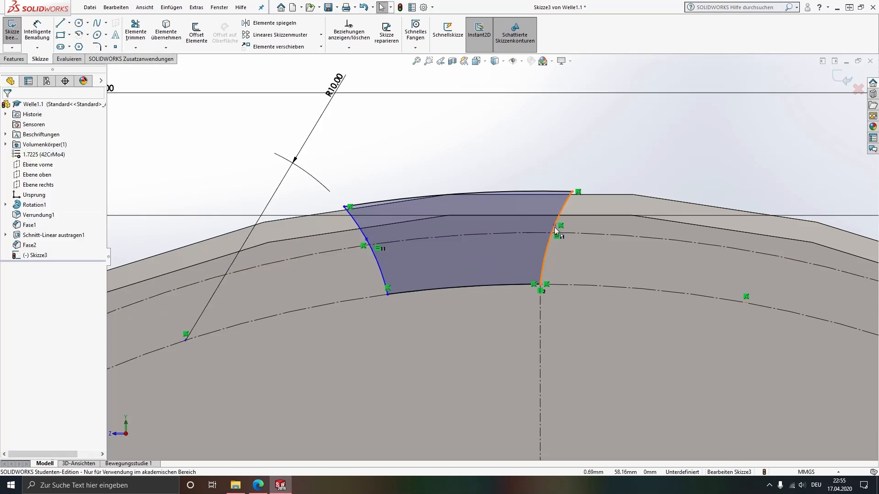
- Make both flank points coincident with the 116 mm construction circle
click(555, 226)
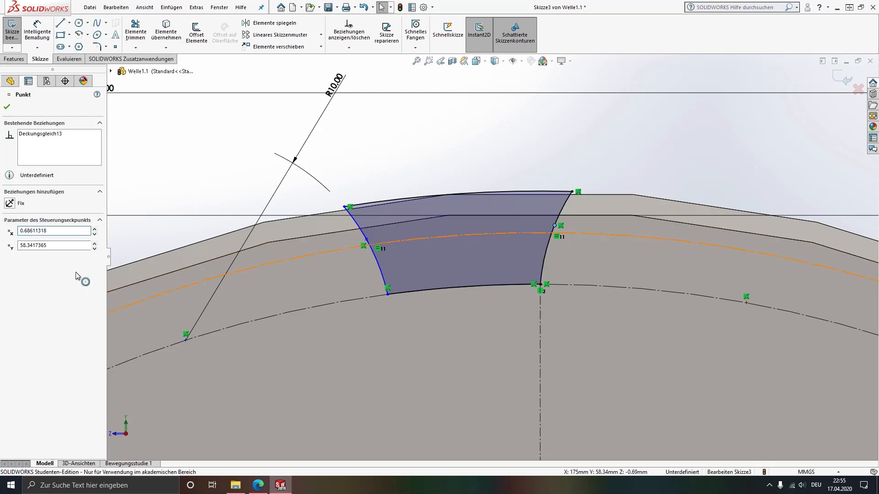
ctrl+click(567, 234)
click(21, 267)
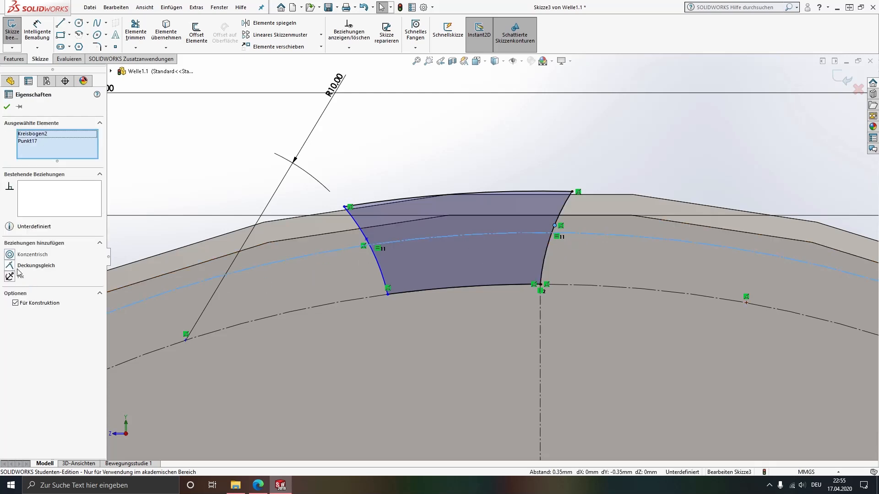
click(366, 239)
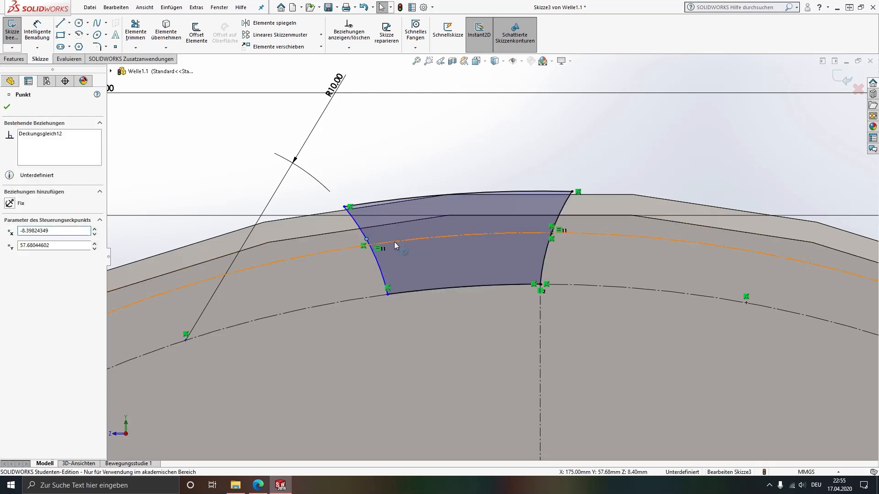
ctrl+click(394, 243)
click(56, 267)
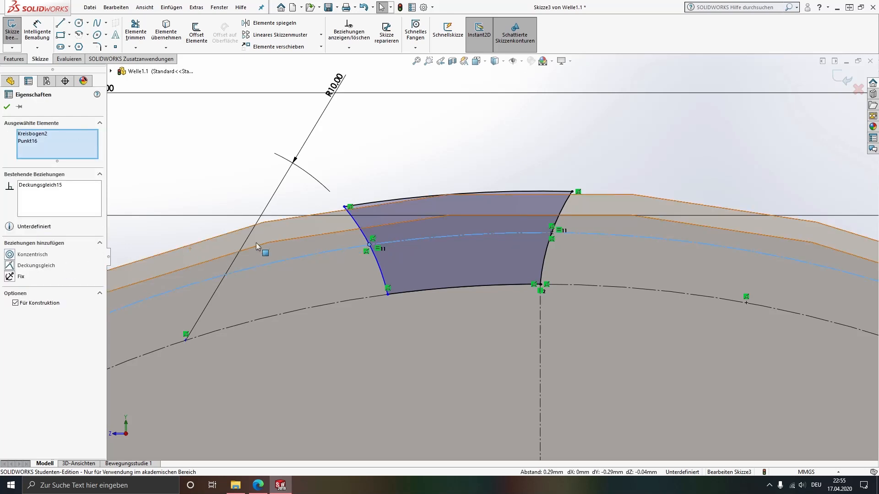
click(239, 137)
- Dimension the arc length between the two flank points along the 116 mm construction circle as 3.14 mm
click(37, 28)
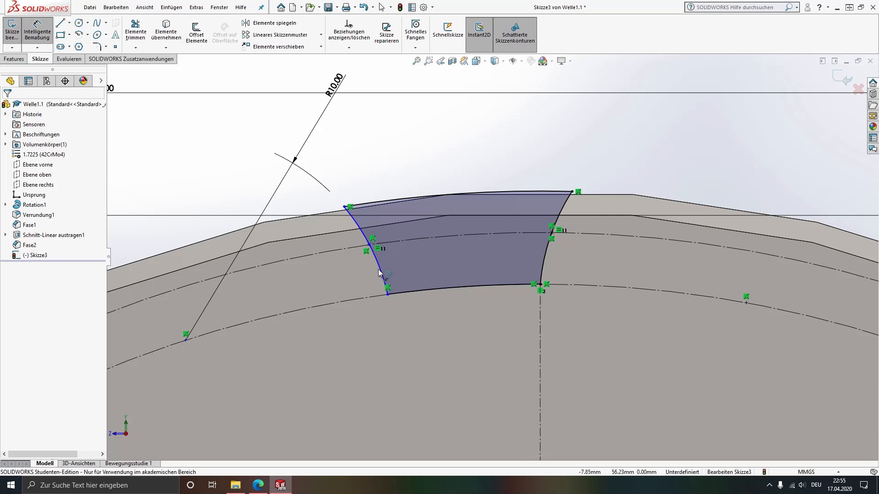
click(370, 245)
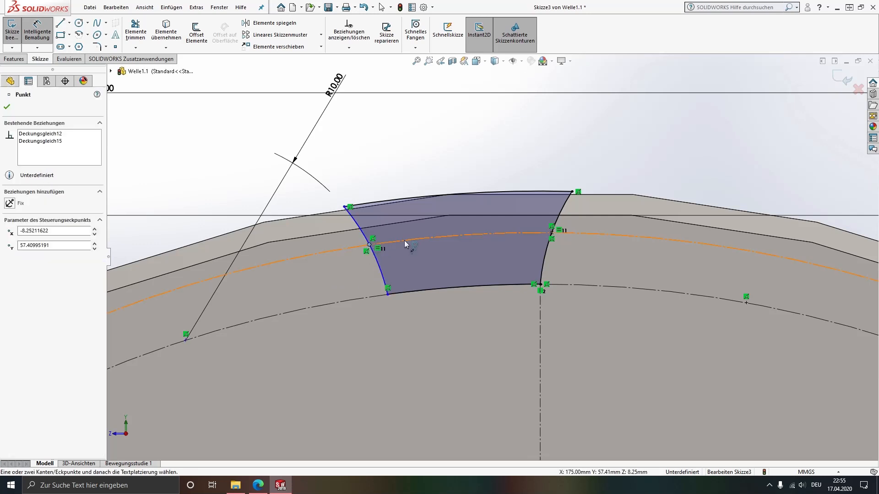
click(405, 240)
click(551, 233)
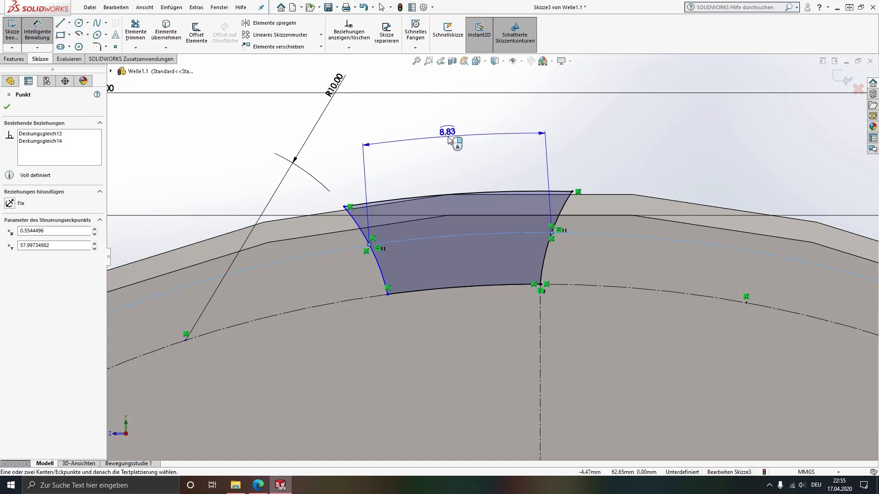
click(448, 137)
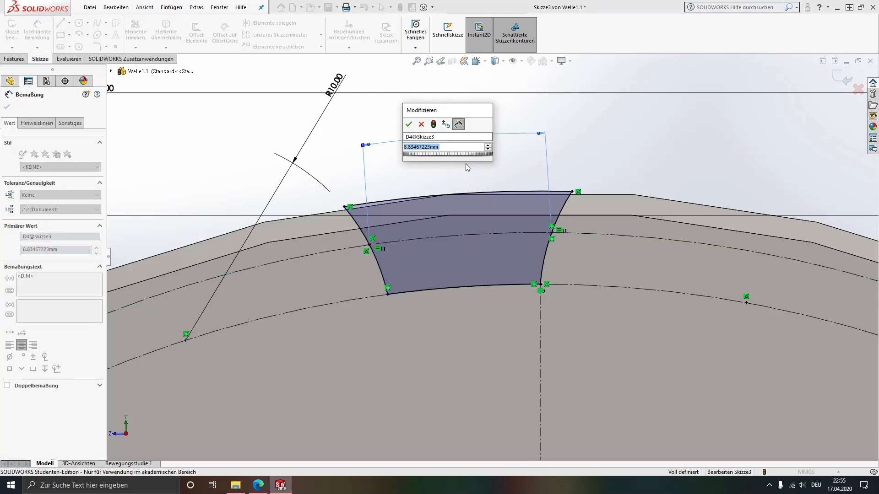
text(3,14)
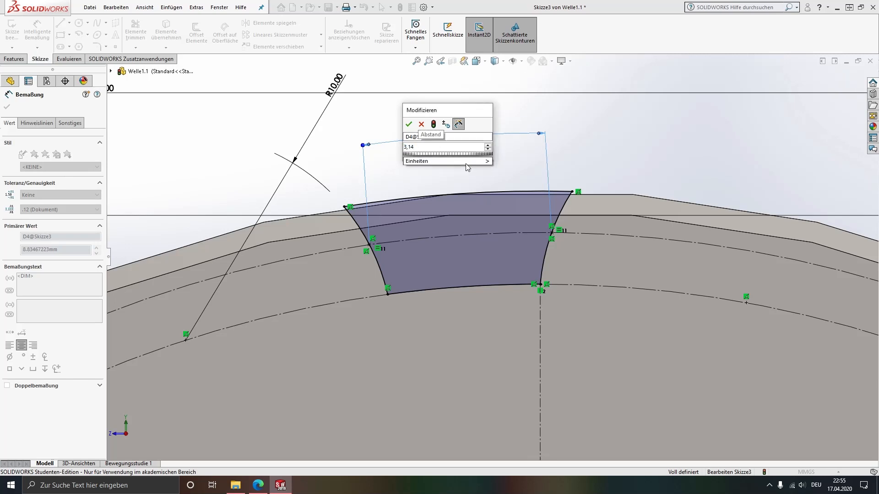
key(Return)
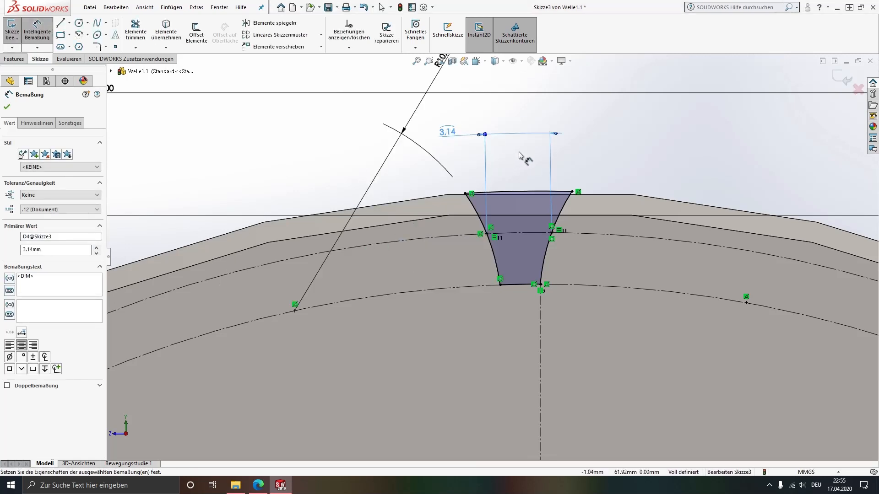
key(Escape)
- Start an extruded cut from the tooth-gap sketch and select both its lower and upper regions as contours
scroll(660, 205, up, 2)
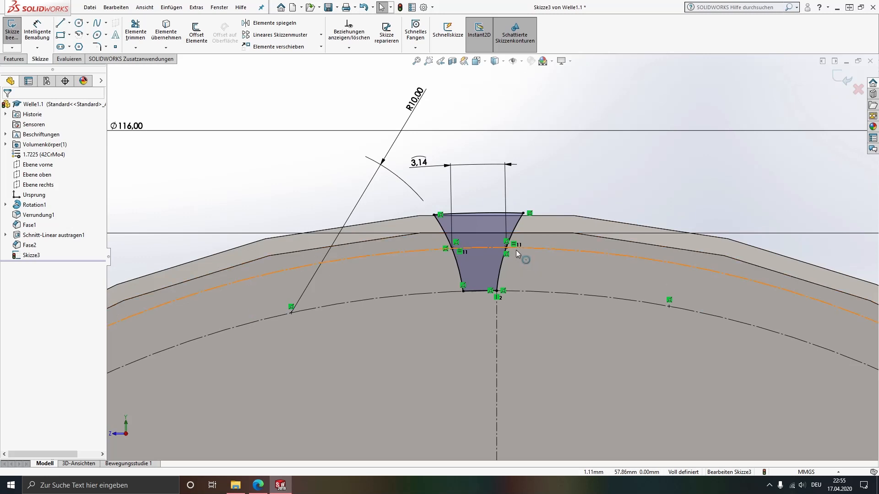
scroll(516, 253, up, 2)
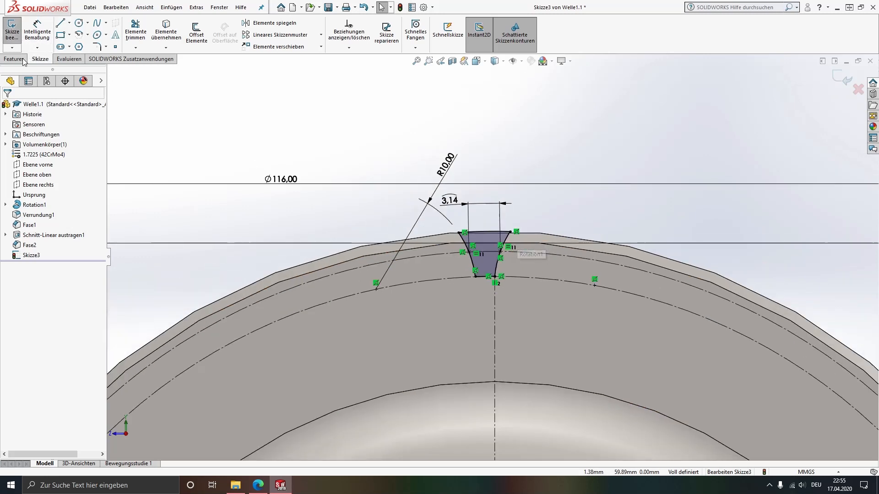
click(14, 59)
click(178, 35)
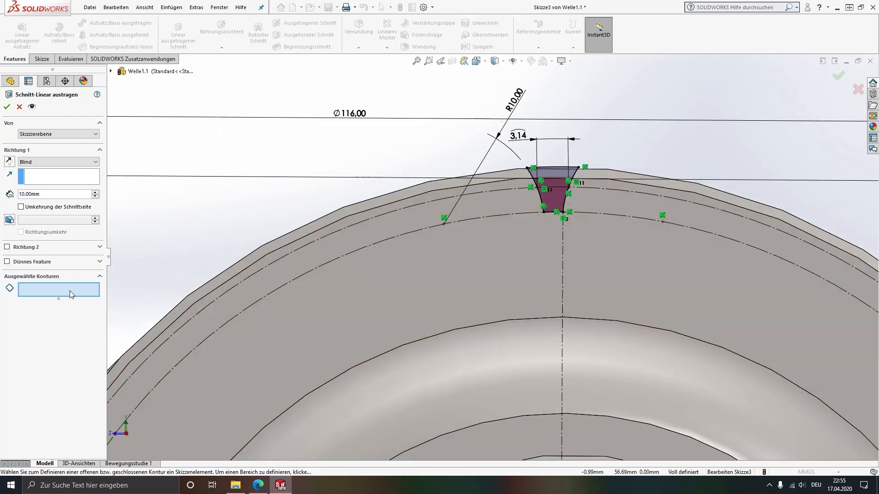
click(50, 289)
click(553, 191)
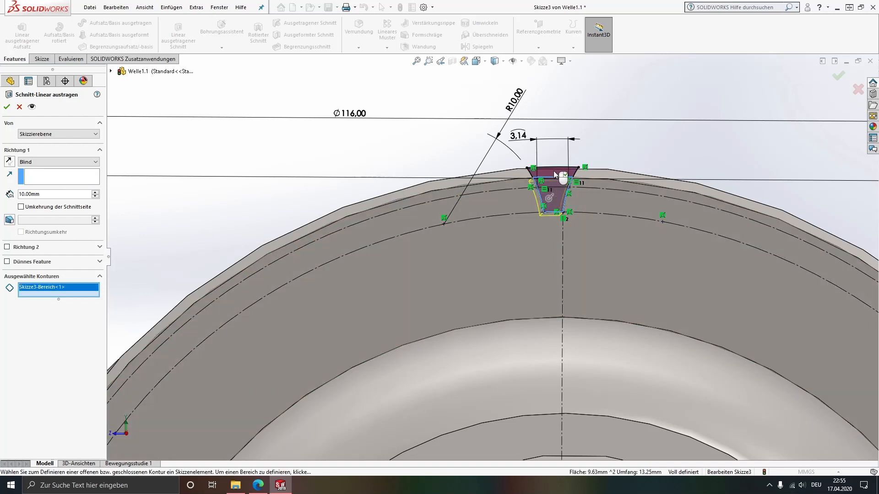
click(559, 188)
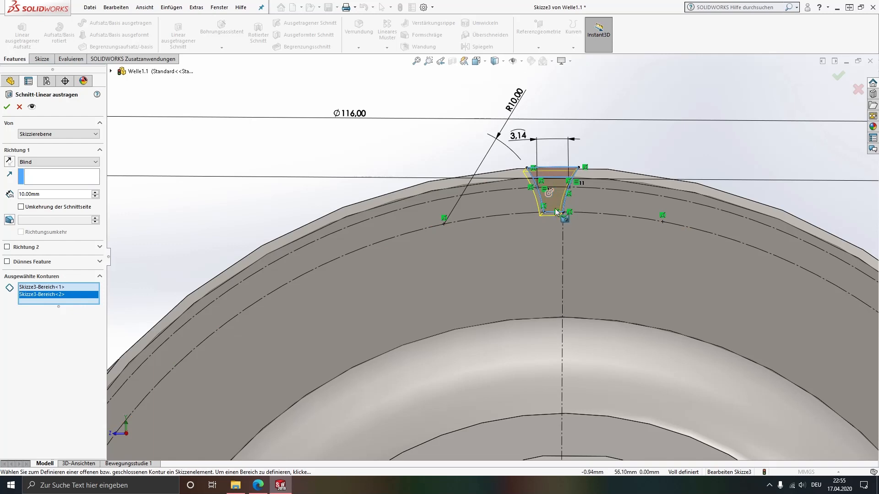
- Set the cut's end condition to Through All (Durch alles) and create the tooth gap across the collar
middle_drag(535, 250, 513, 251)
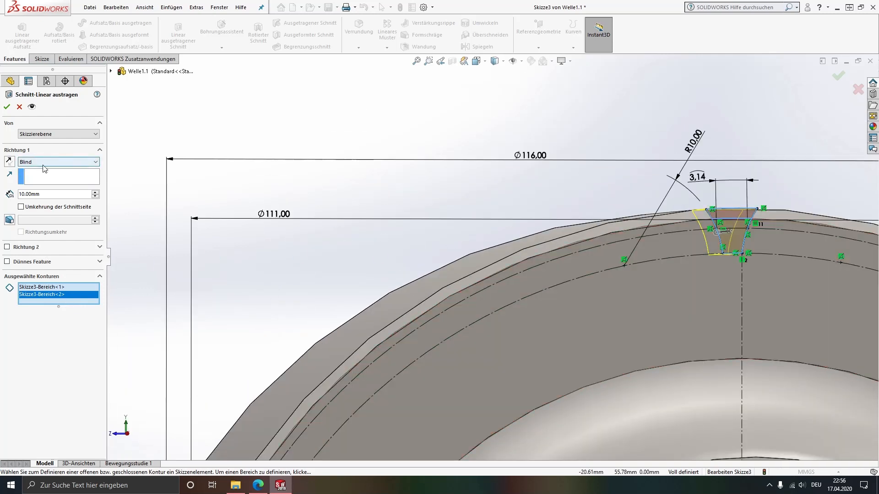
middle_drag(494, 195, 558, 223)
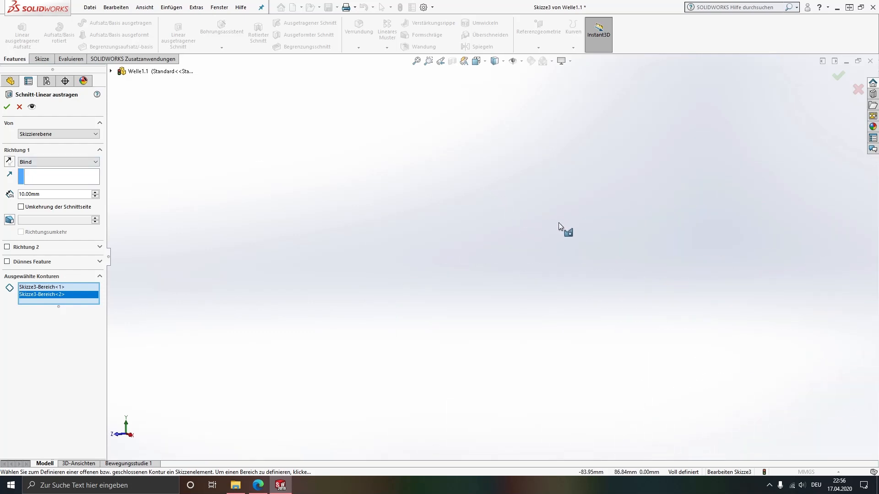
scroll(558, 222, up, 3)
scroll(735, 370, up, 5)
middle_drag(735, 370, 683, 368)
scroll(684, 369, down, 4)
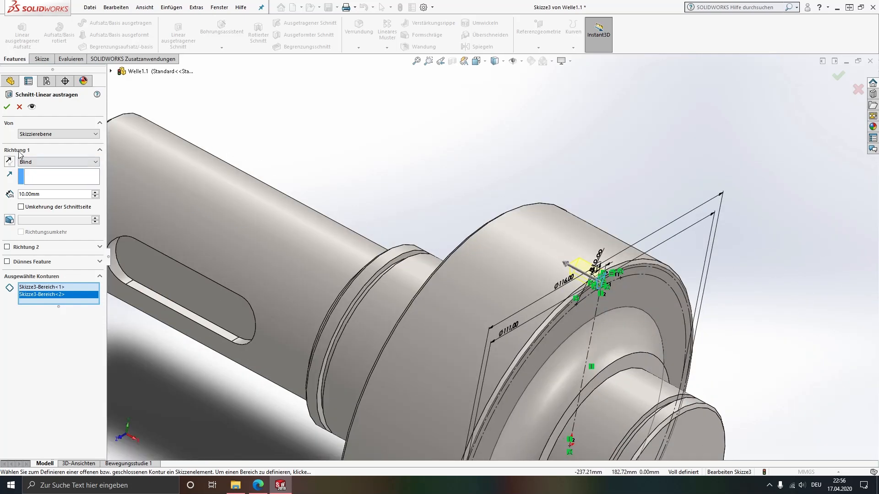
click(41, 162)
click(48, 176)
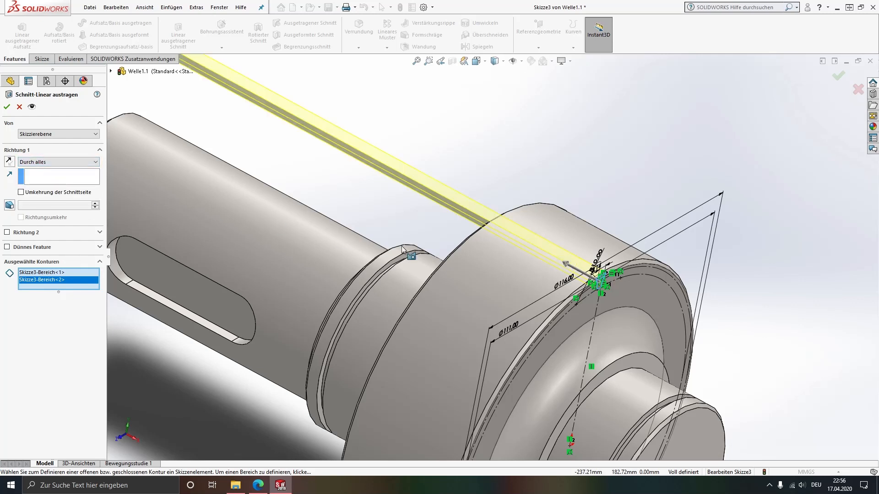
middle_drag(549, 325, 527, 291)
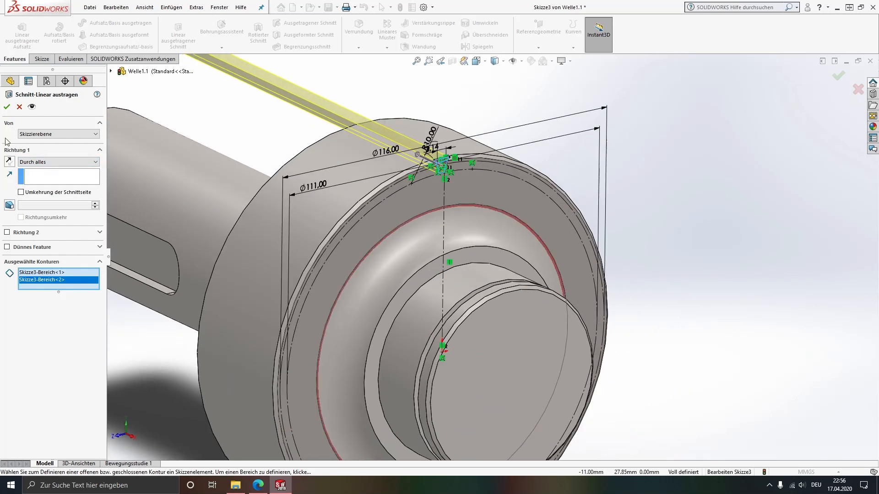
click(7, 108)
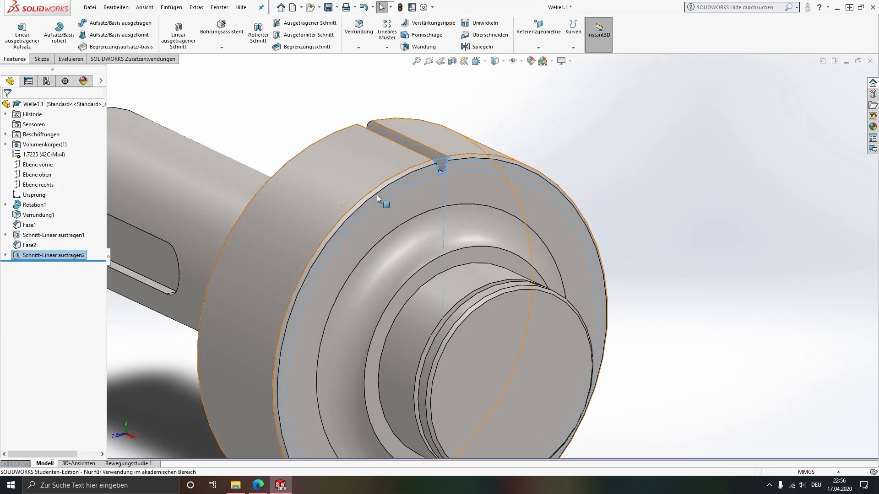
click(630, 132)
- Circular-pattern the tooth-gap cut about the fillet's circular edge on the collar face, with 58 equally spaced instances over 360 degrees
mouse_move(551, 208)
middle_down()
mouse_move(508, 173)
mouse_move(502, 180)
middle_up()
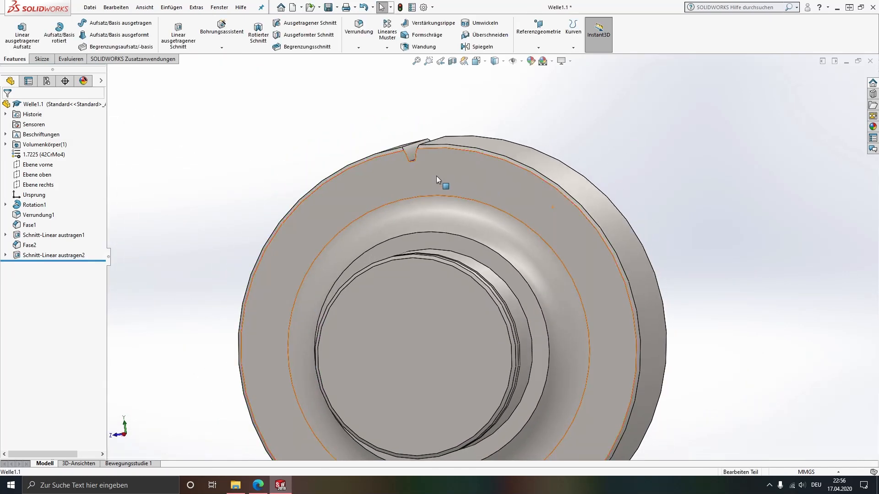
scroll(437, 179, up, 3)
middle_drag(463, 210, 457, 243)
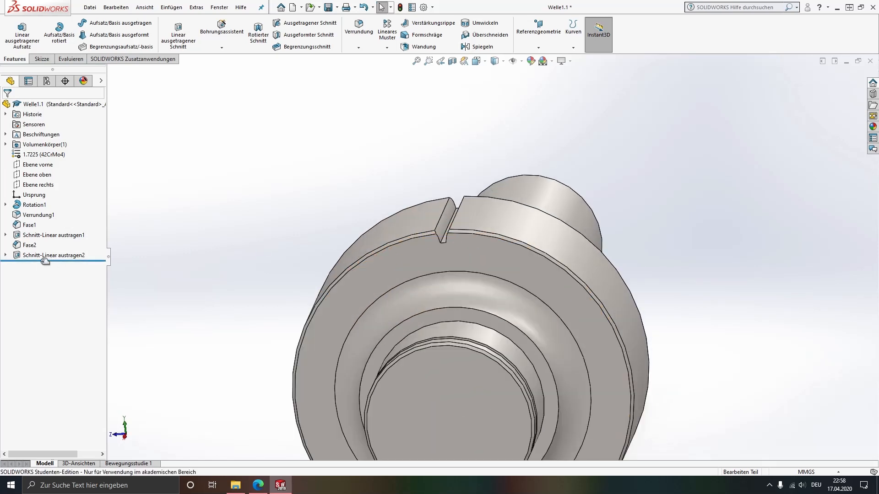
click(46, 256)
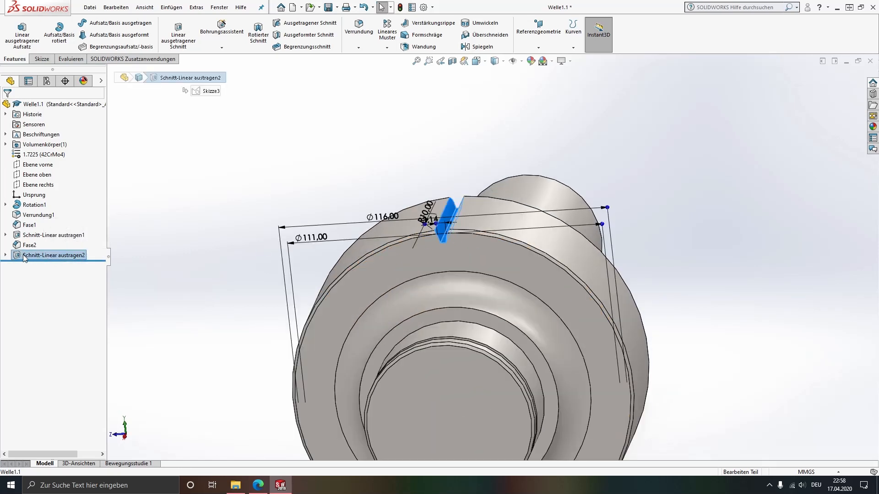
click(387, 48)
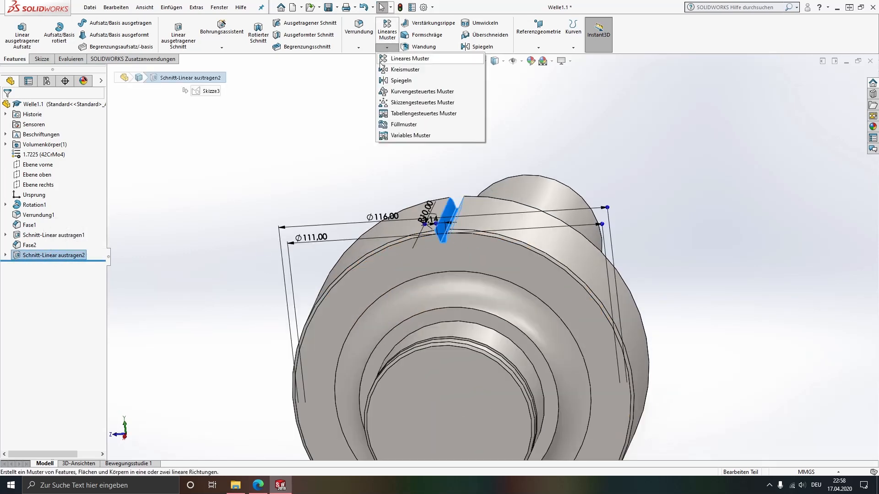
click(403, 71)
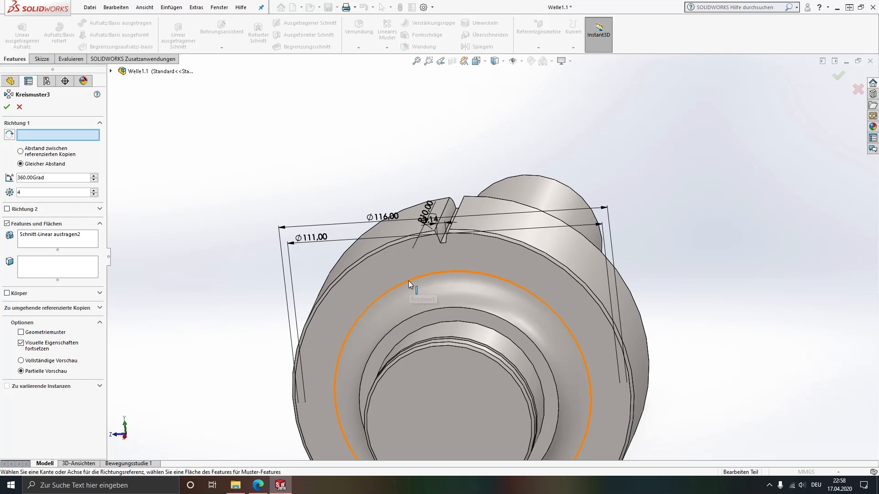
scroll(471, 293, up, 1)
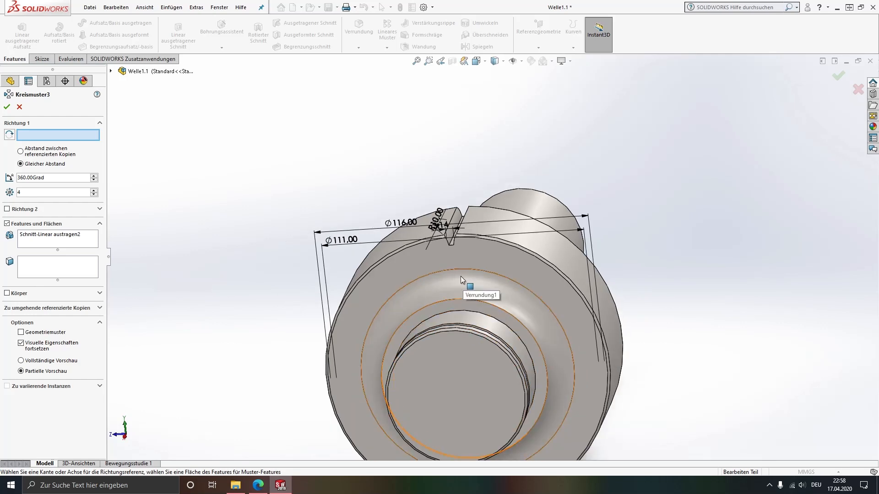
click(450, 270)
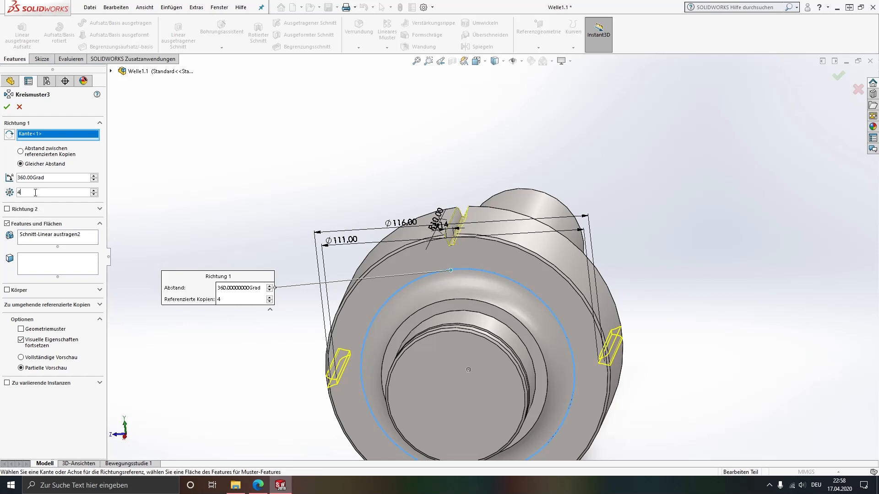
click(61, 190)
text(58)
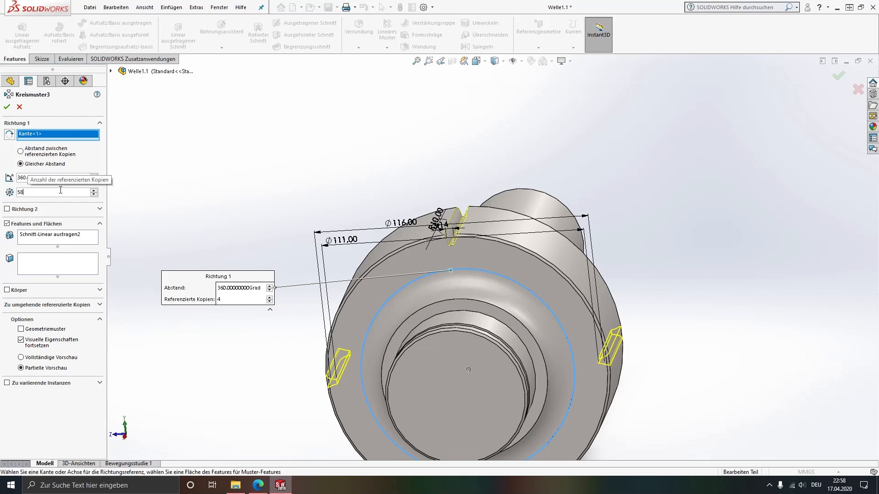
key(Return)
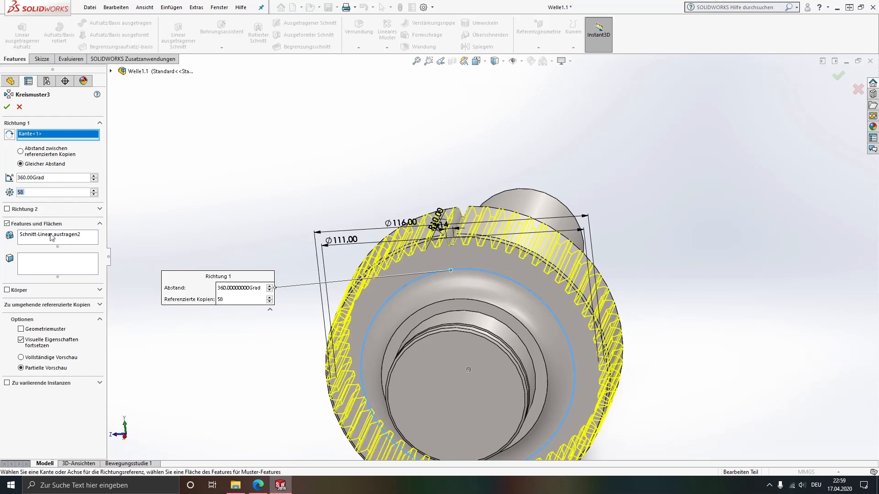
click(7, 106)
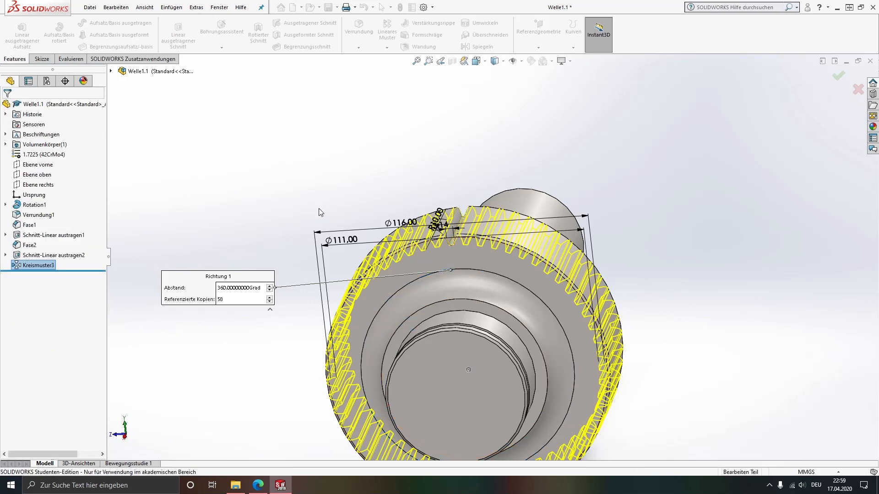
- Check the mass properties of the toothed shaft, including its mass, volume and centre of mass
middle_drag(435, 371, 490, 334)
scroll(476, 345, up, 3)
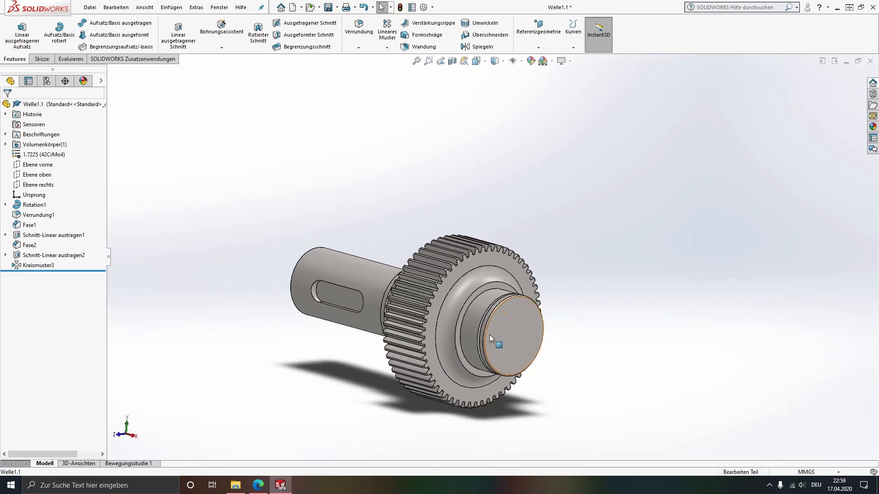
click(71, 59)
click(209, 32)
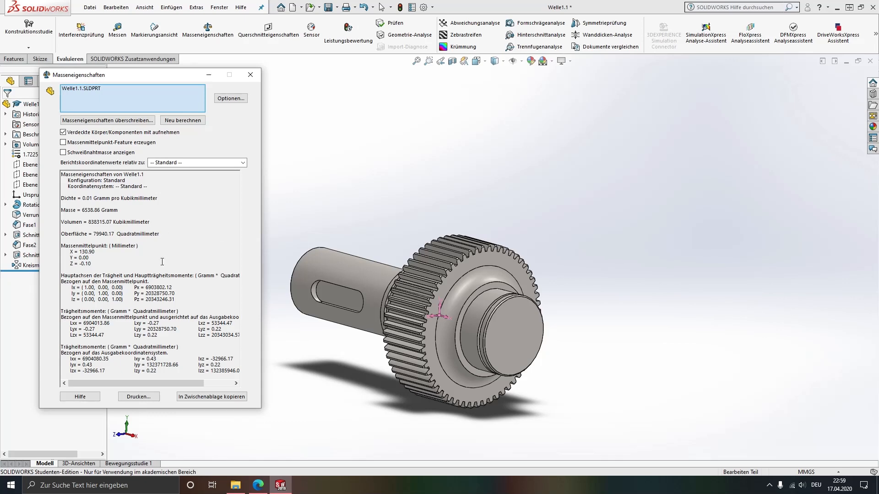
click(251, 75)
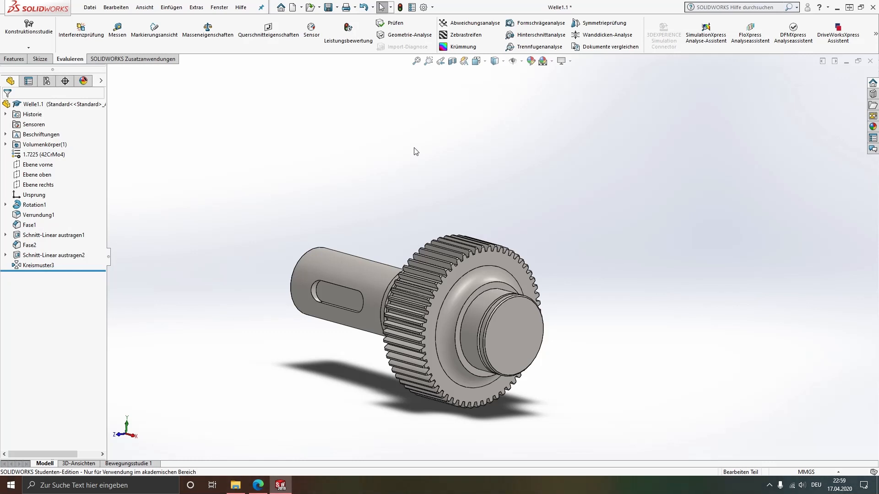